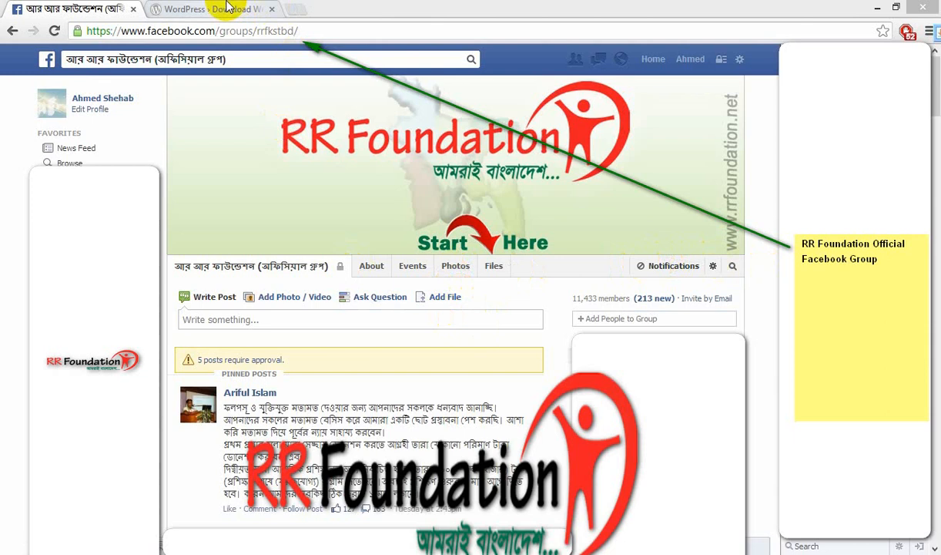
# Switch from the Facebook group to the WordPress 'Download WordPress' browser tab.
pyautogui.click(229, 8)
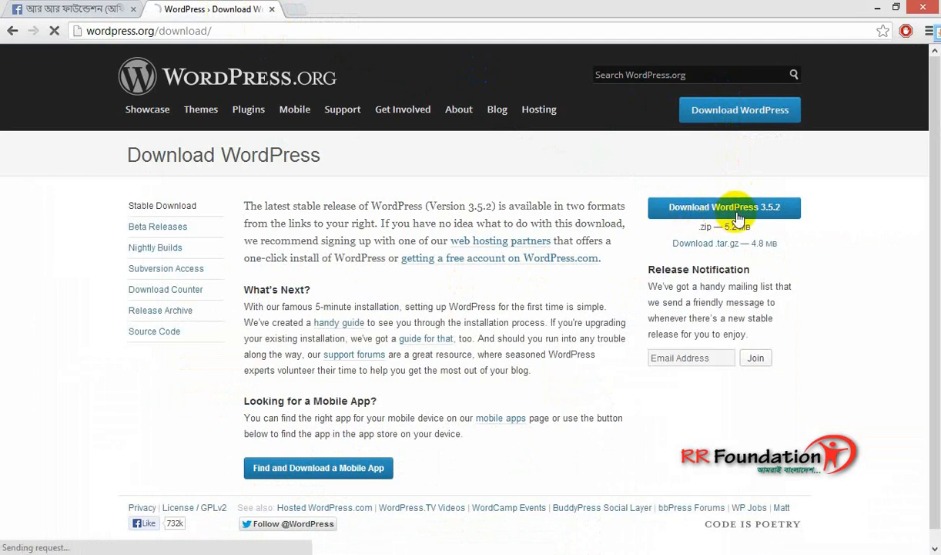
# Download the WordPress 3.5.2 zip package from WordPress.org.
pyautogui.click(436, 335)
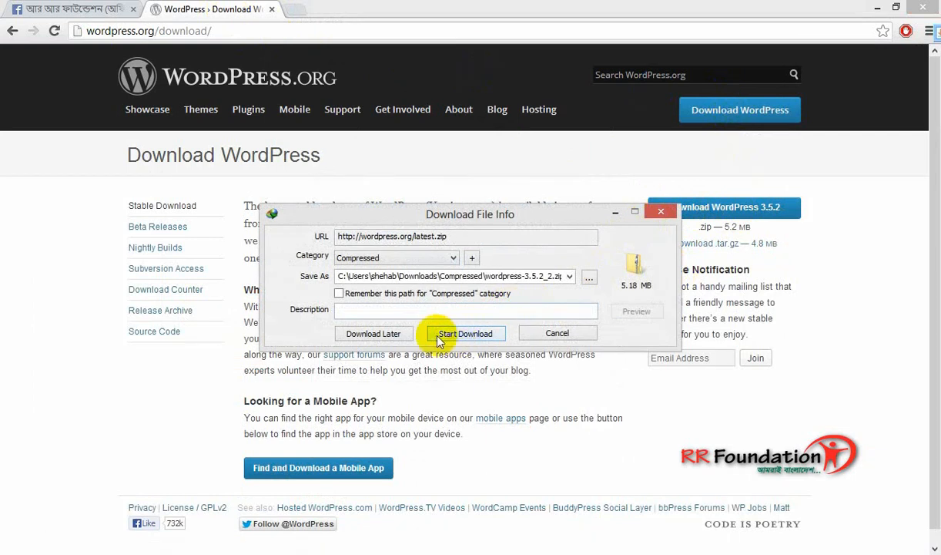
pyautogui.click(434, 336)
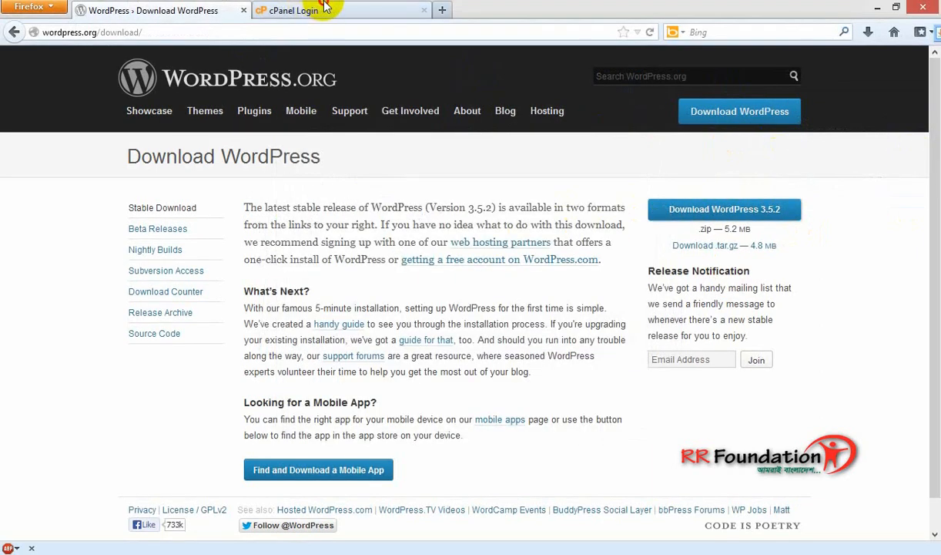
# Log in to cPanel with the saved username and the account password.
pyautogui.click(324, 10)
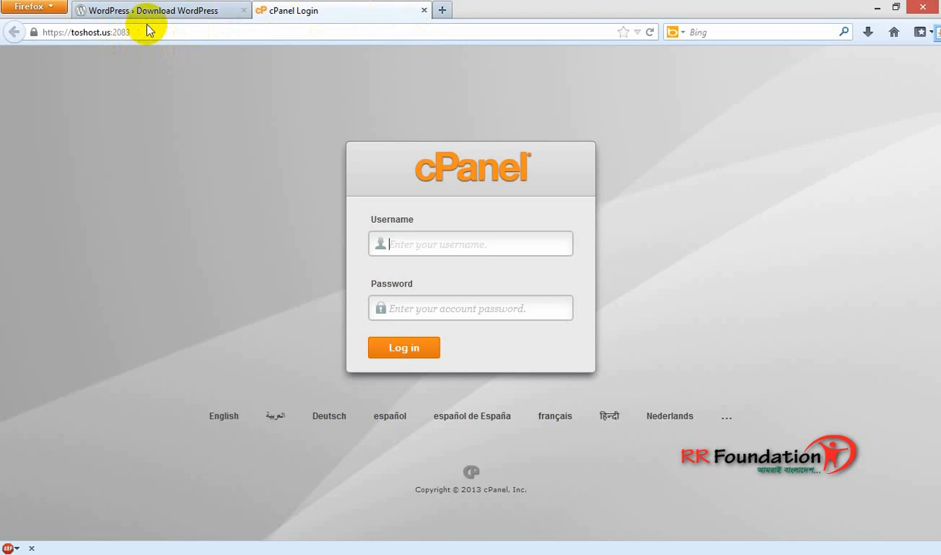
pyautogui.click(414, 245)
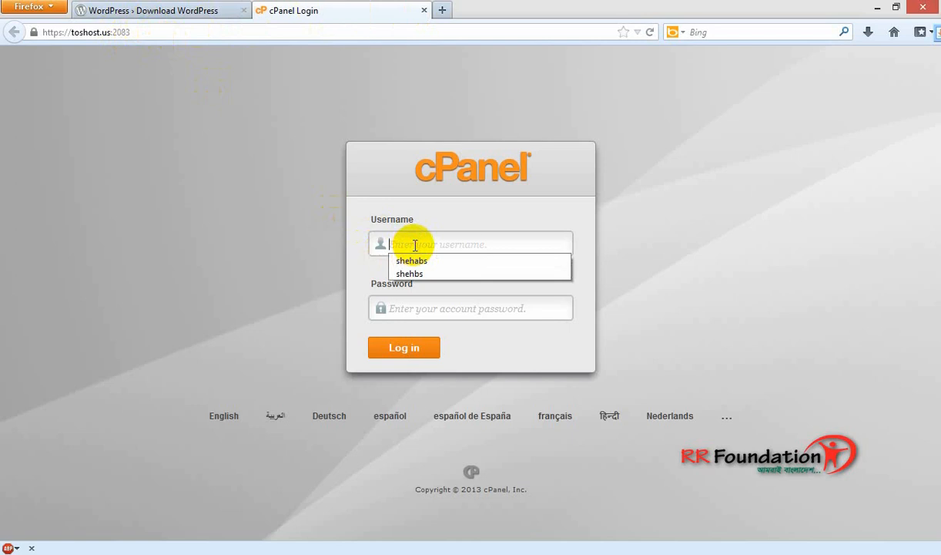
pyautogui.press('Down')
pyautogui.press('Return')
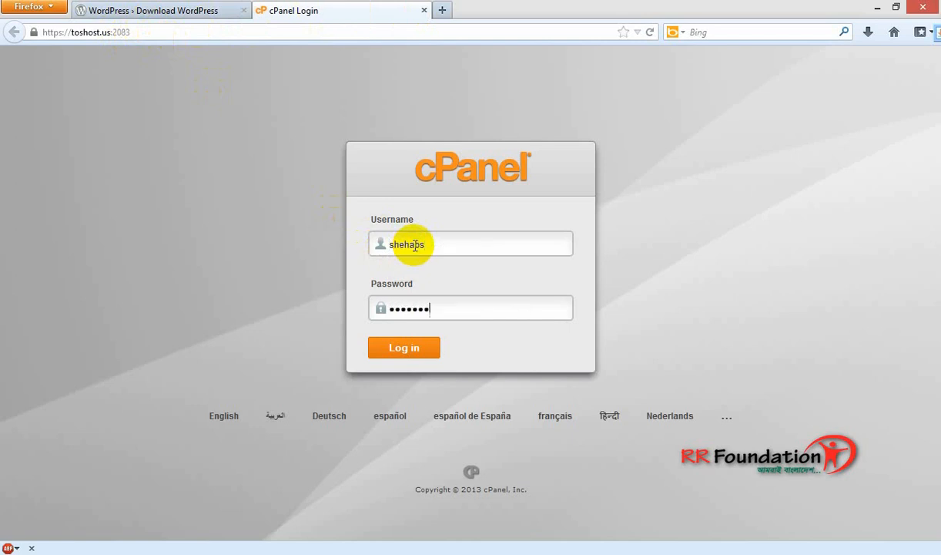
pyautogui.press('Return')
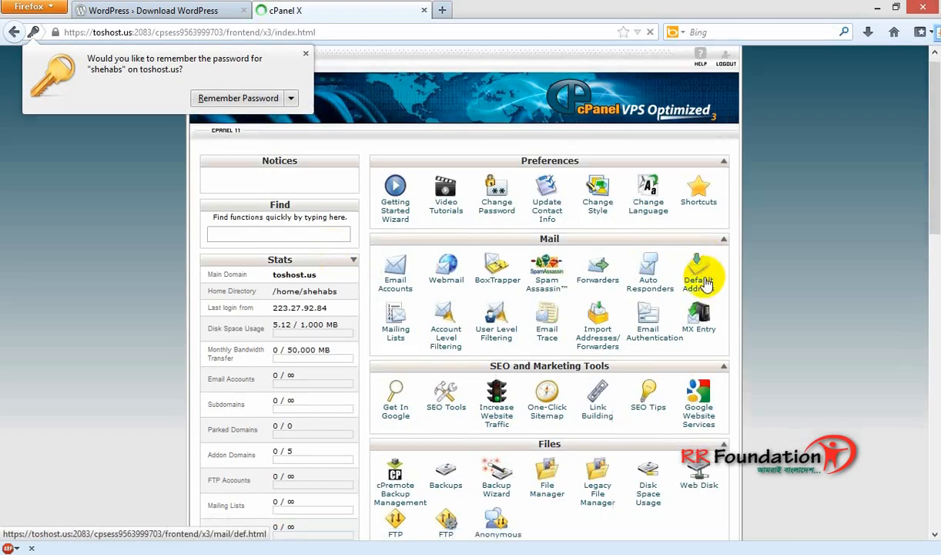
# Open File Manager on the document root for toshost.us (public_html).
pyautogui.scroll(-4, 705, 285)
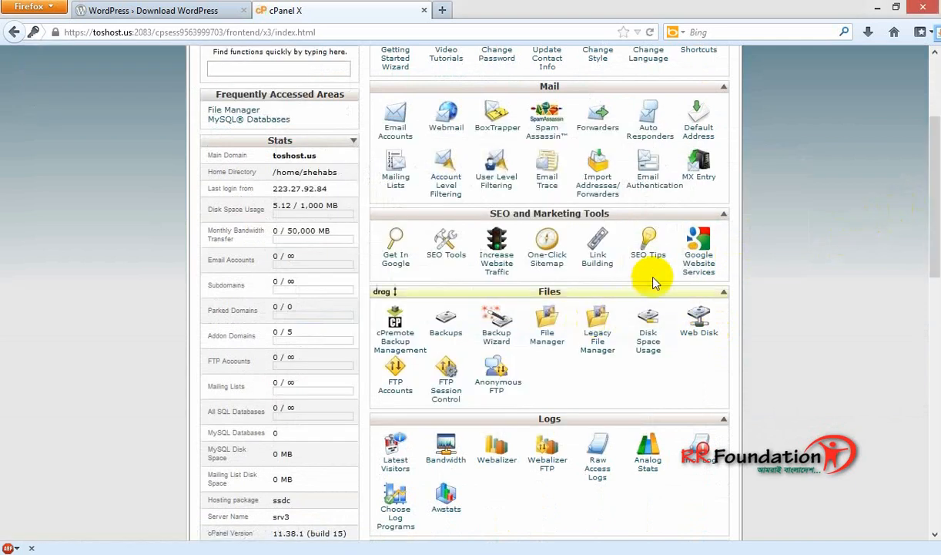
pyautogui.click(544, 339)
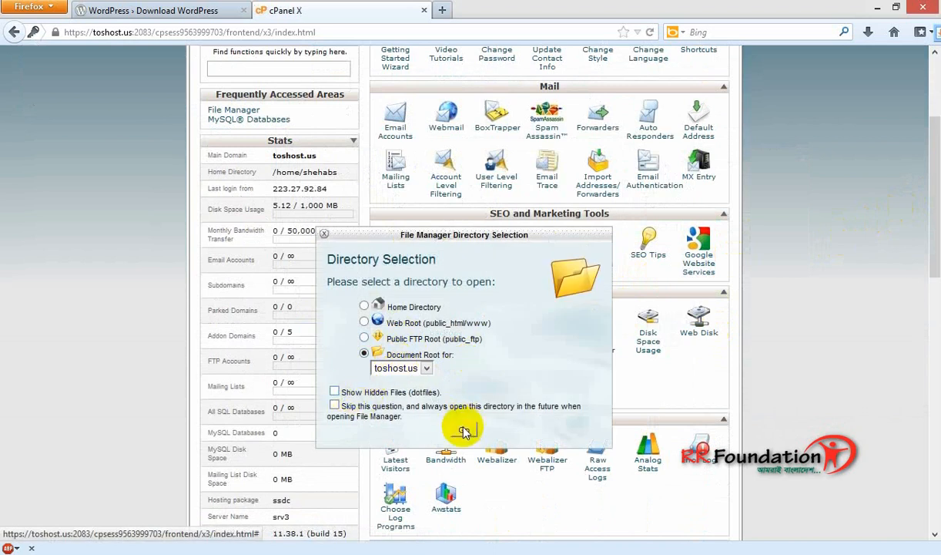
pyautogui.click(464, 431)
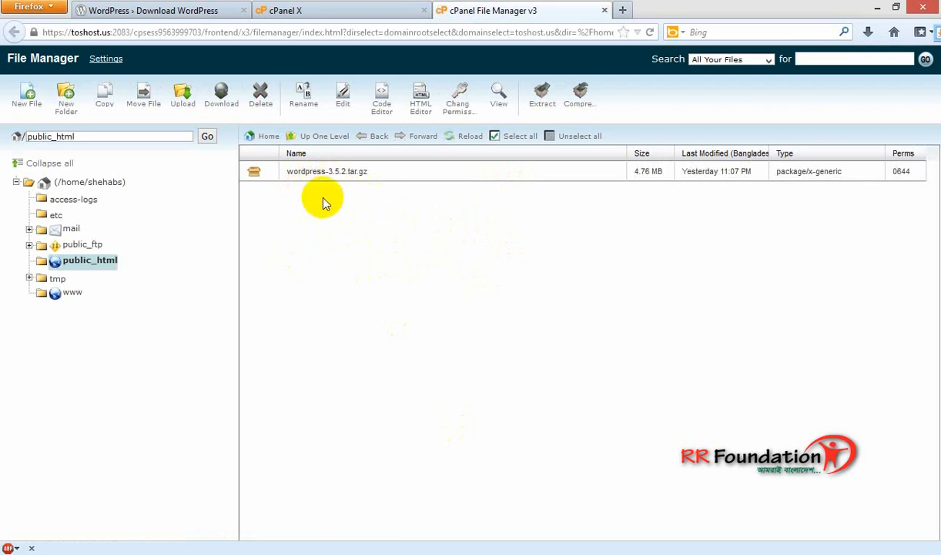
# Upload wordpress-3.5.2.zip from Downloads > Compressed into /home/shehabs/public_html.
pyautogui.click(185, 104)
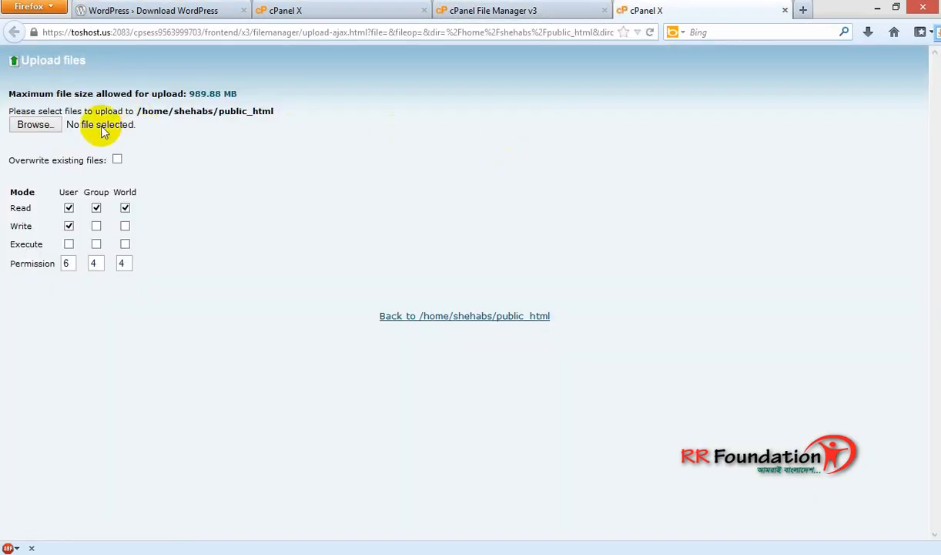
pyautogui.click(34, 125)
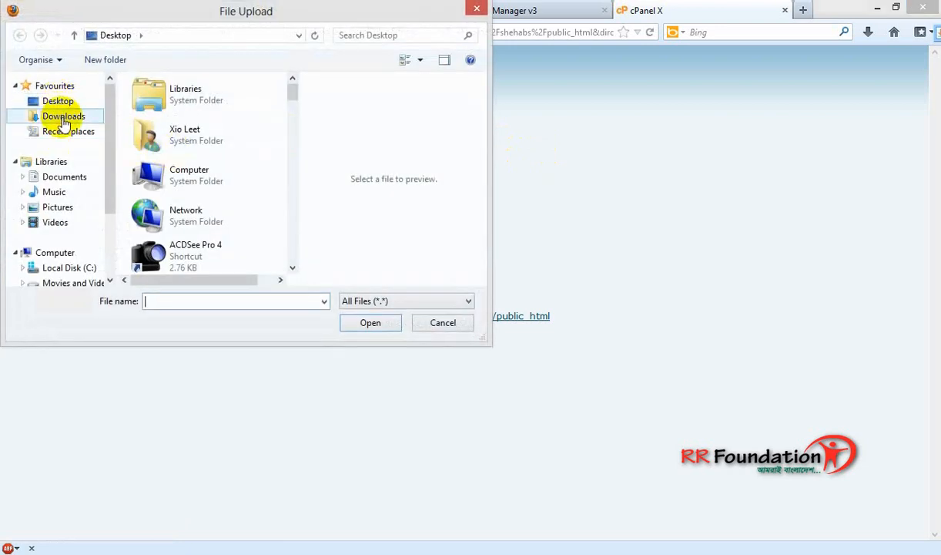
pyautogui.click(63, 117)
pyautogui.doubleClick(154, 104)
pyautogui.scroll(-5, 243, 154)
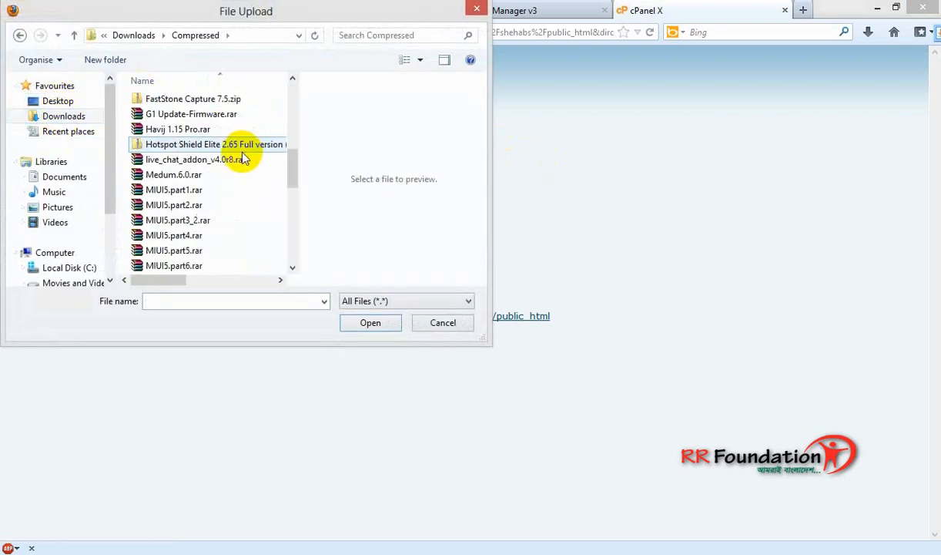
pyautogui.scroll(-5, 231, 166)
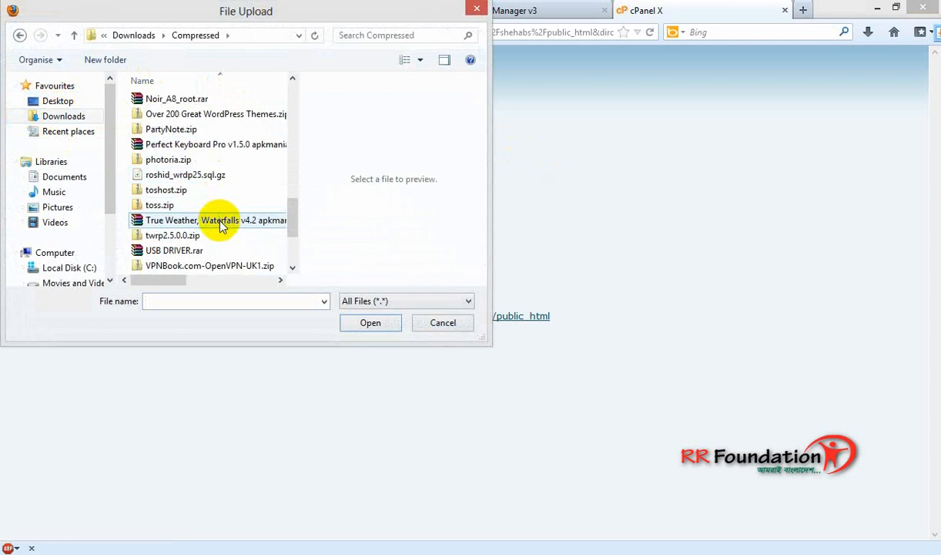
pyautogui.press('w')
pyautogui.press('w')
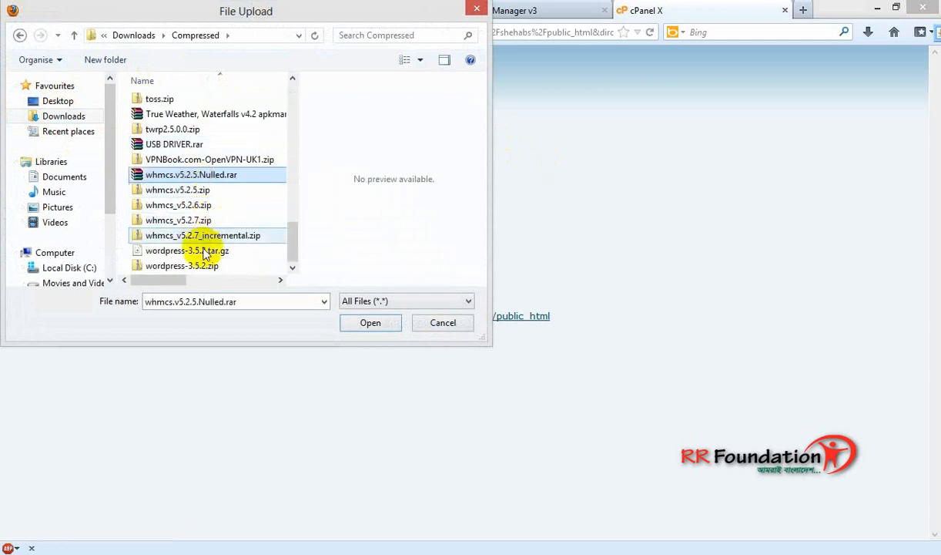
pyautogui.click(198, 267)
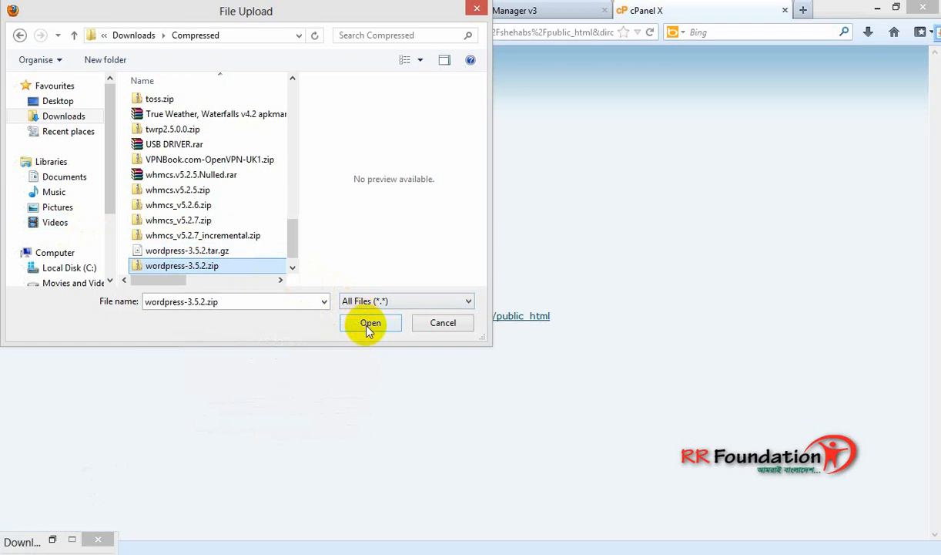
pyautogui.click(368, 323)
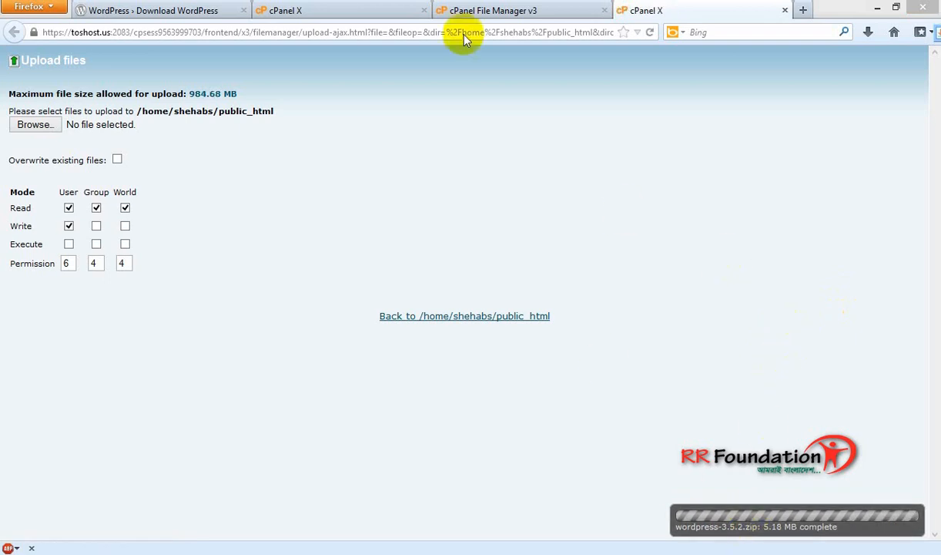
# Extract wordpress-3.5.2.zip in public_html into a wordpress folder, then close the upload tab.
pyautogui.click(474, 11)
pyautogui.click(477, 132)
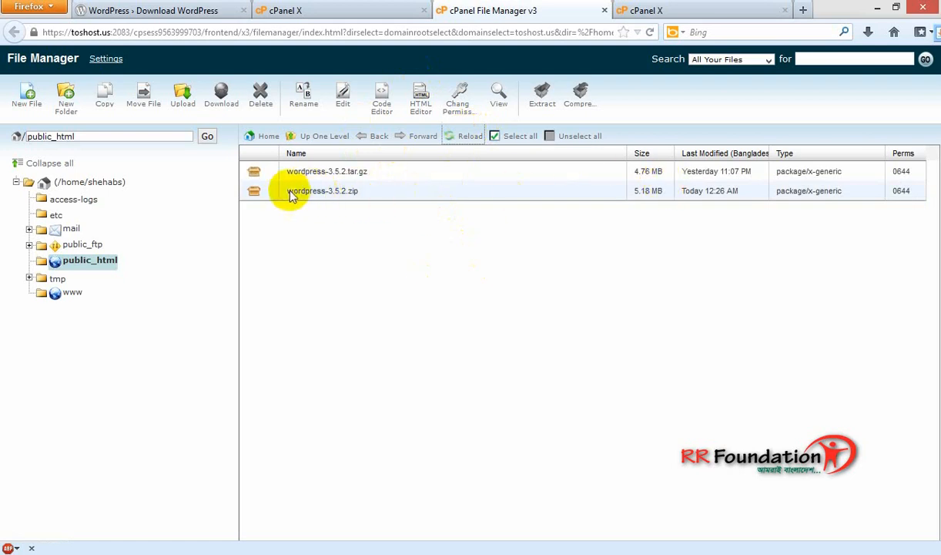
pyautogui.rightClick(291, 194)
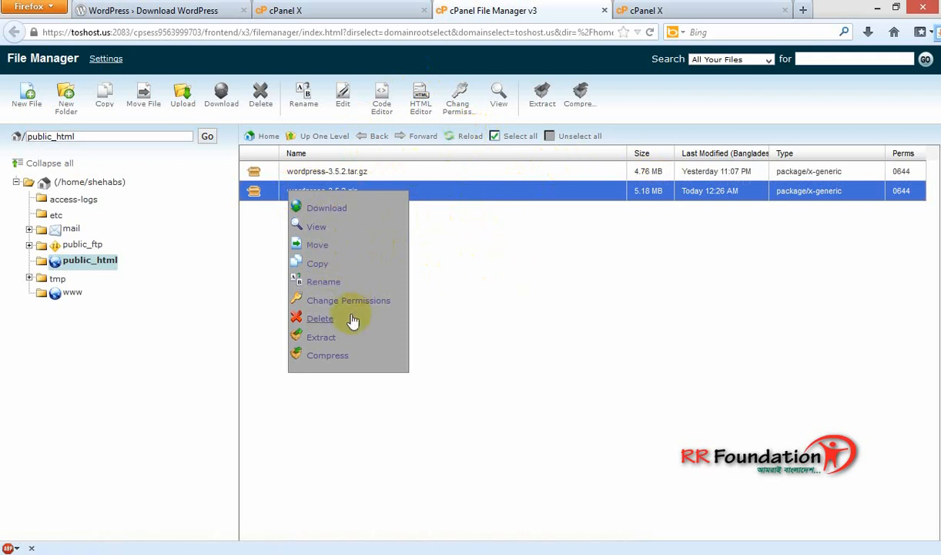
pyautogui.click(321, 337)
pyautogui.click(558, 351)
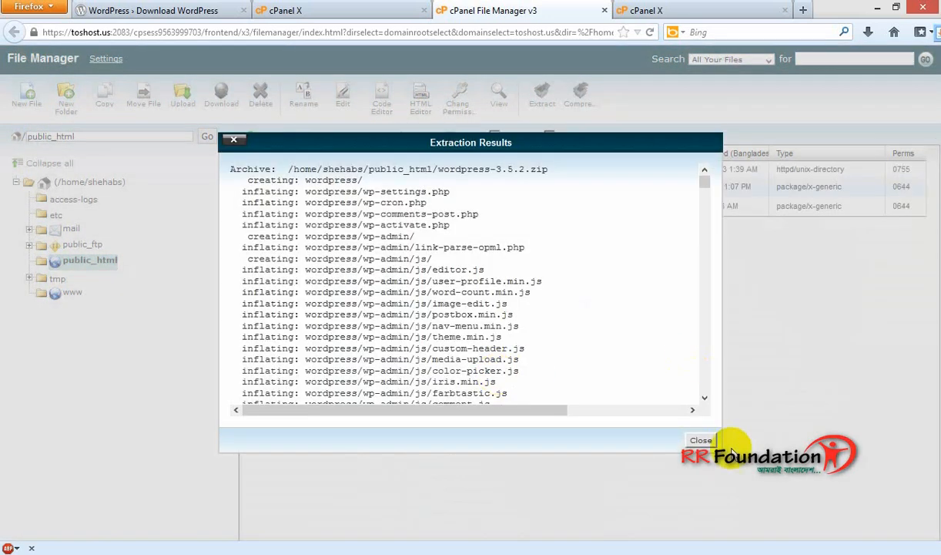
pyautogui.click(701, 440)
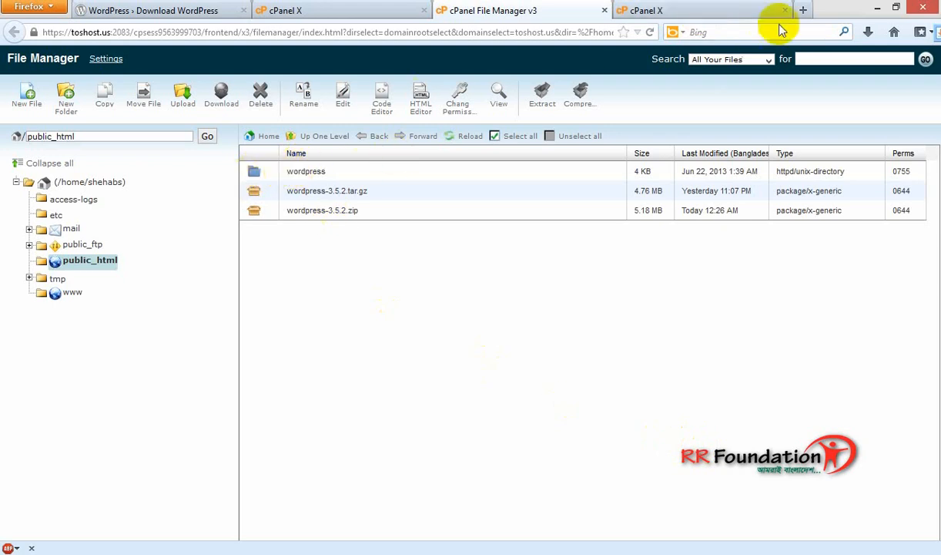
pyautogui.click(806, 9)
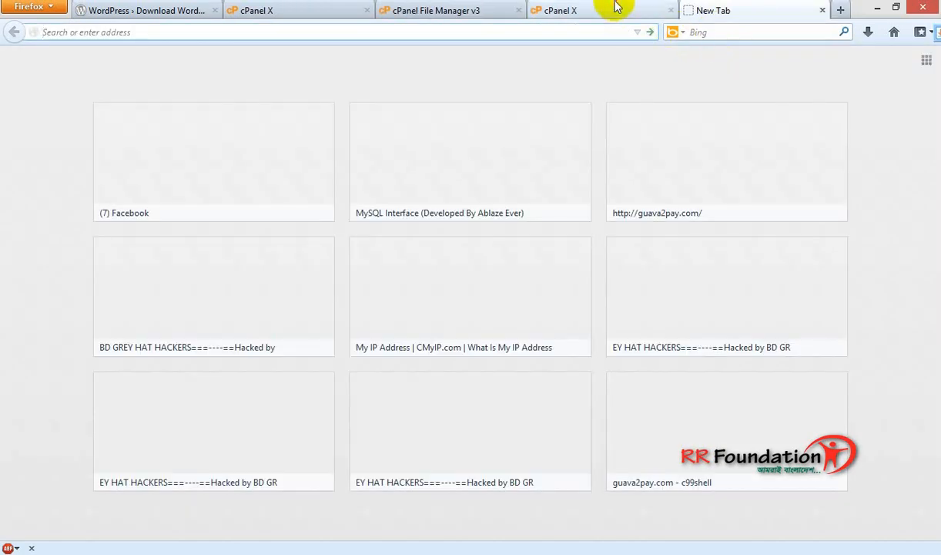
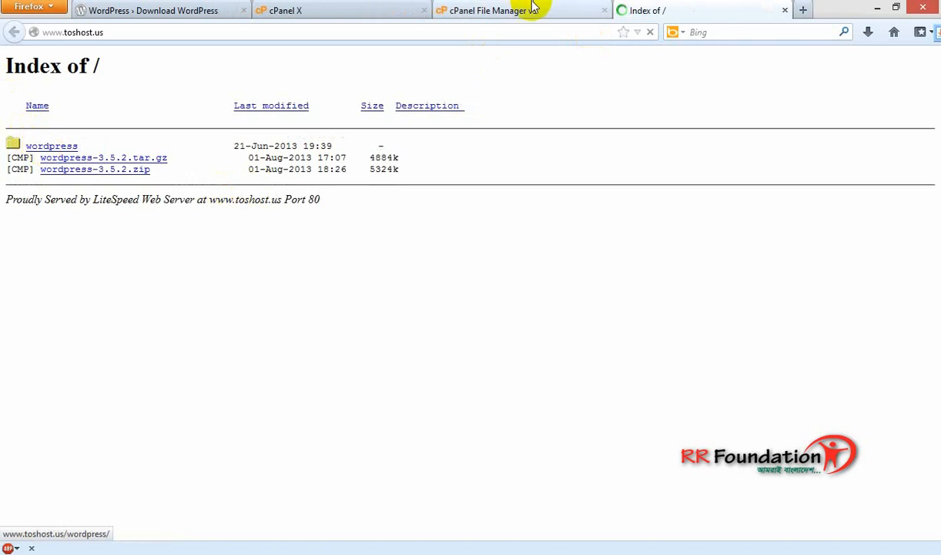
# Reload the site's Index of / listing, then go back to File Manager's public_html contents.
pyautogui.click(533, 9)
pyautogui.click(711, 12)
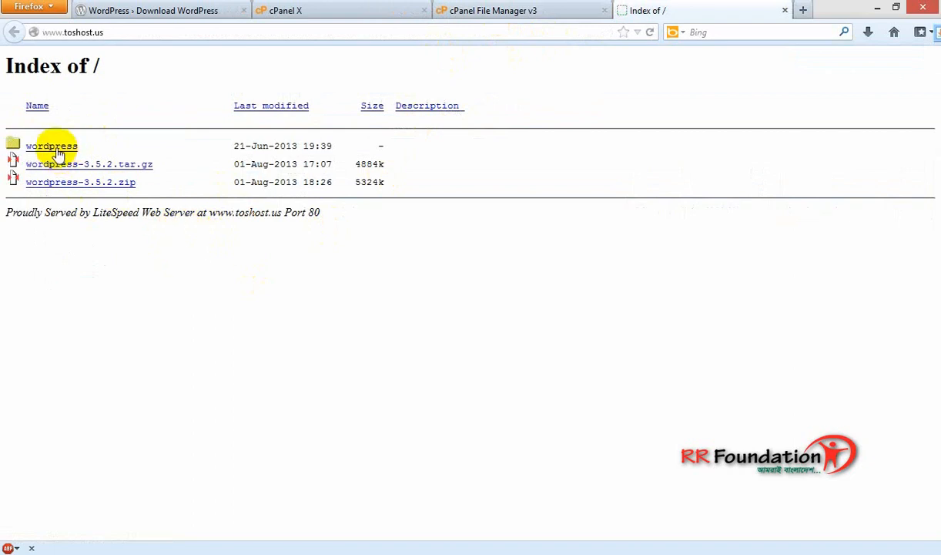
pyautogui.click(557, 8)
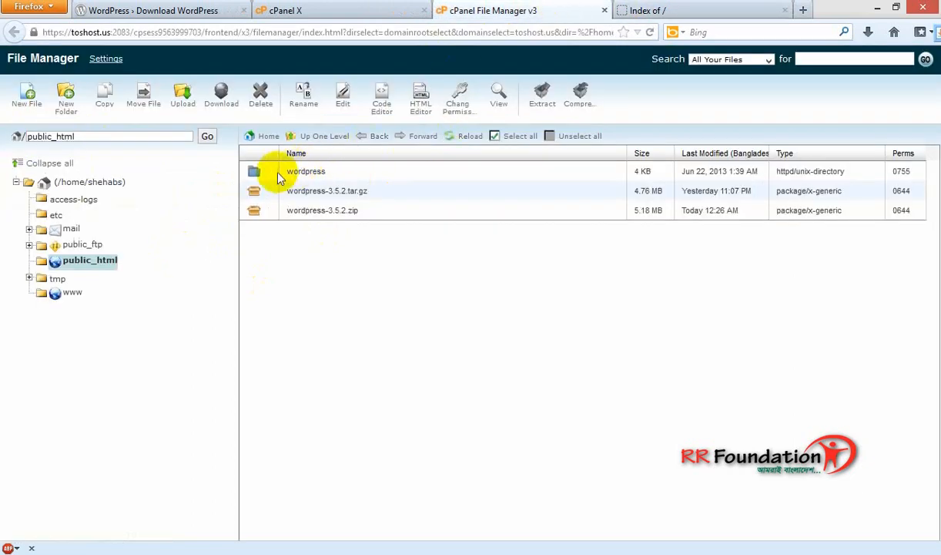
pyautogui.doubleClick(281, 175)
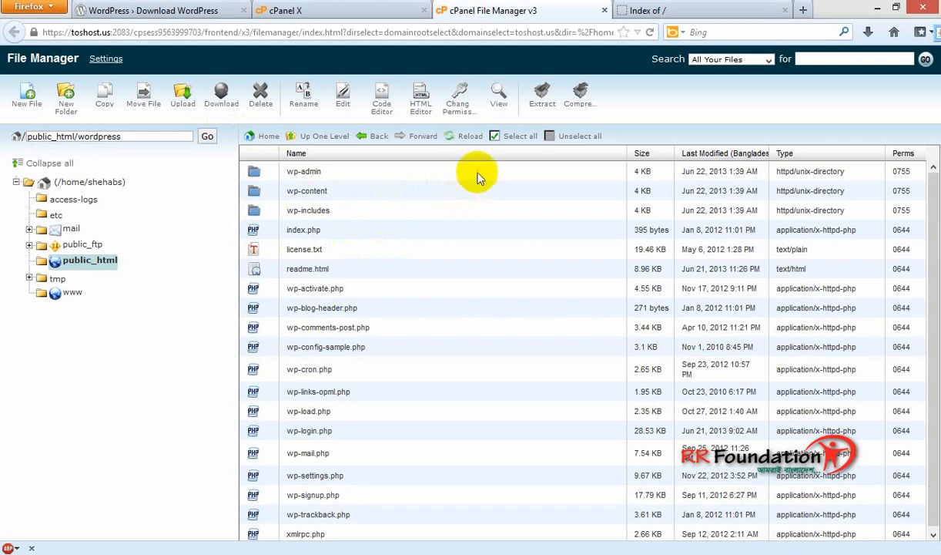
pyautogui.click(512, 136)
pyautogui.click(142, 103)
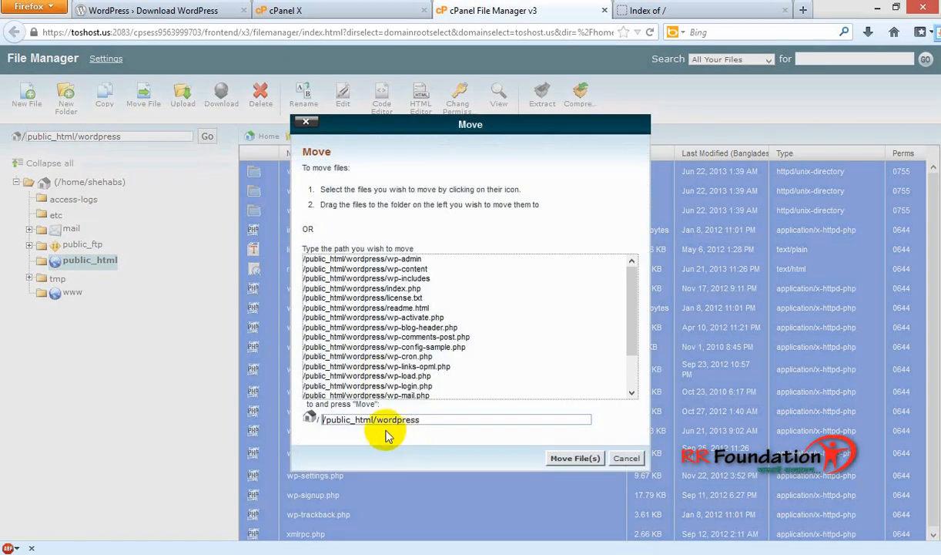
pyautogui.moveTo(376, 419); pyautogui.dragTo(481, 421)
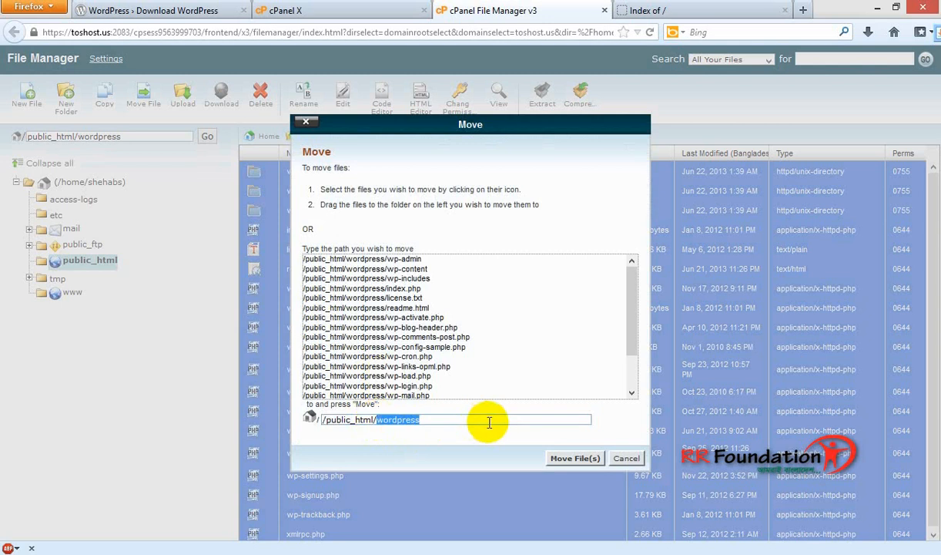
pyautogui.click(574, 458)
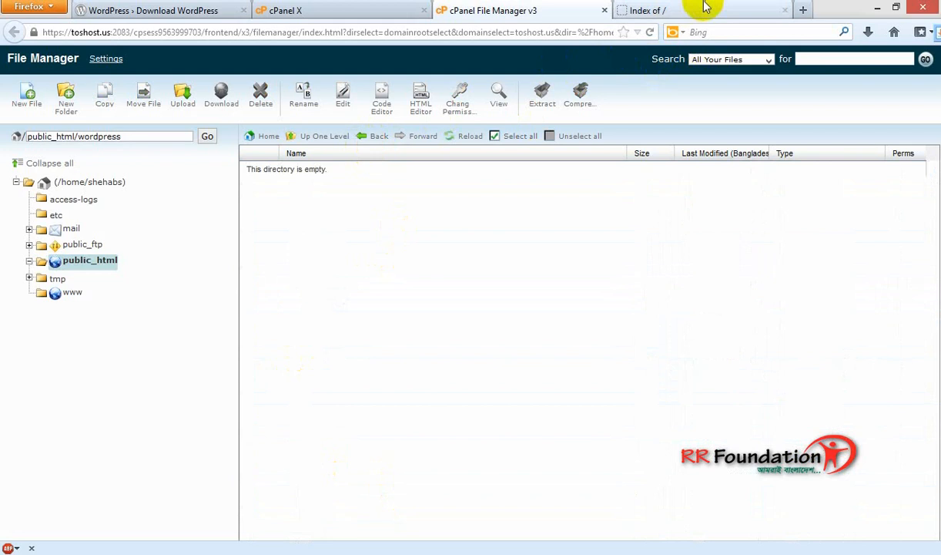
pyautogui.click(652, 9)
pyautogui.click(112, 35)
pyautogui.press('Return')
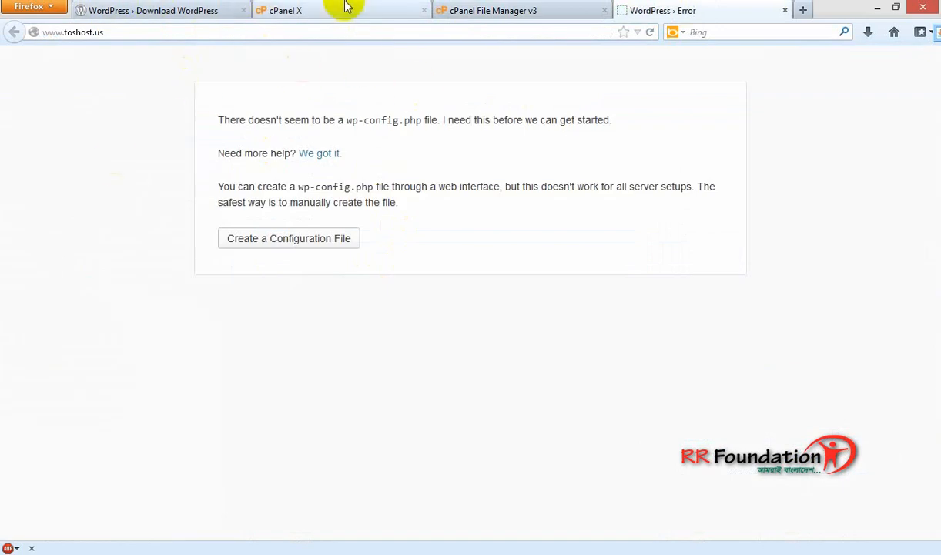
pyautogui.click(299, 242)
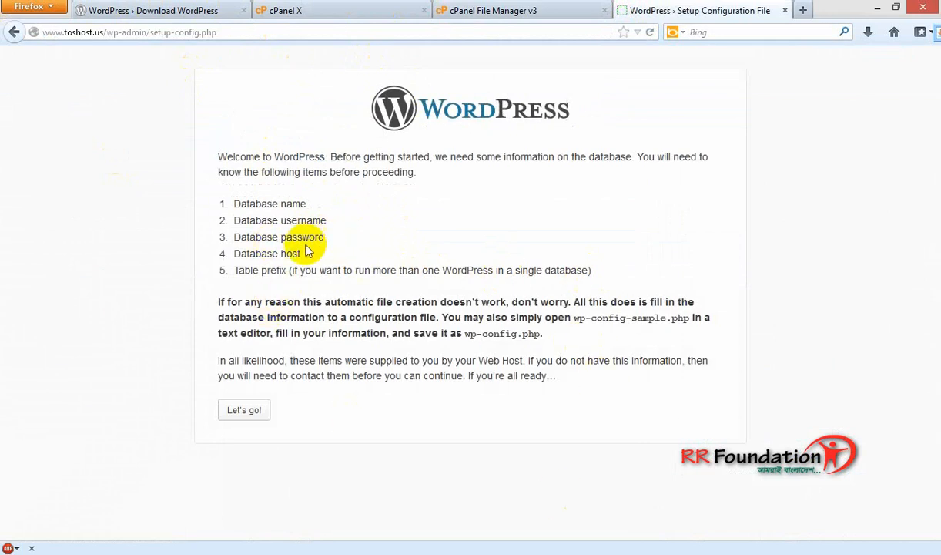
pyautogui.click(236, 414)
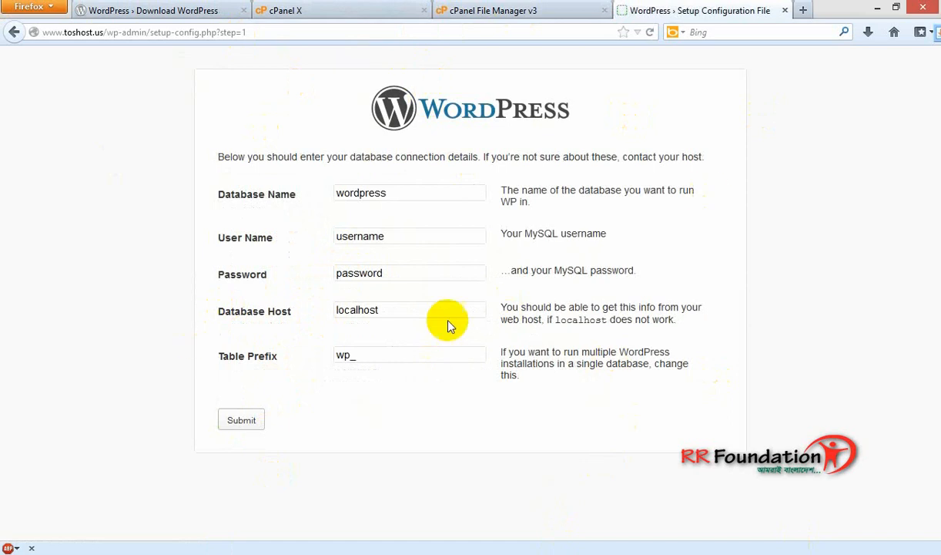
# Create the rrf MySQL database in cPanel and copy its full name for WordPress setup.
pyautogui.click(378, 10)
pyautogui.scroll(-5, 514, 436)
pyautogui.scroll(-2, 511, 428)
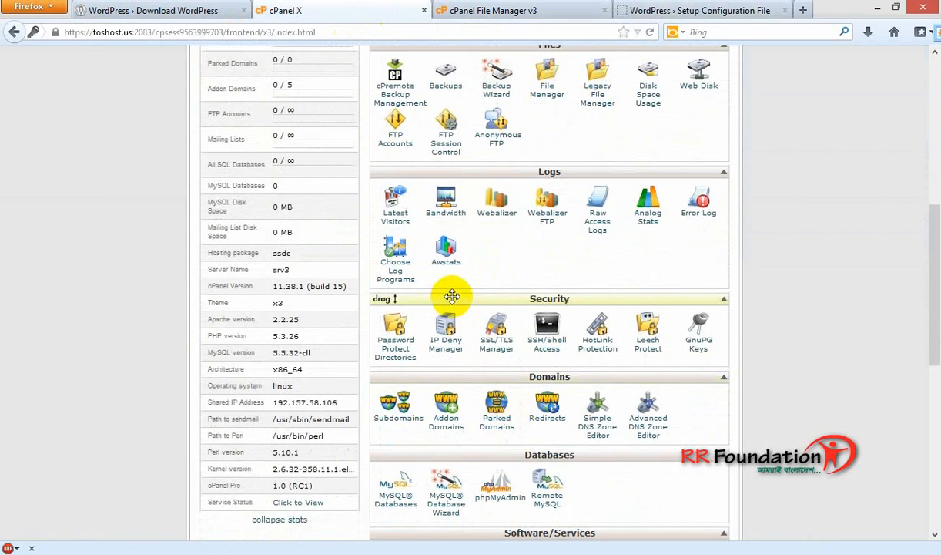
pyautogui.scroll(-4, 420, 389)
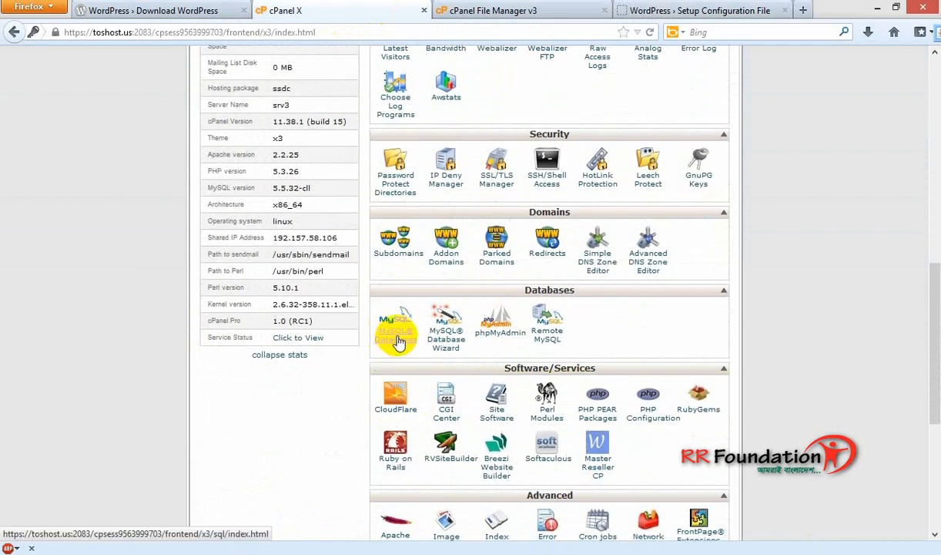
pyautogui.click(398, 341)
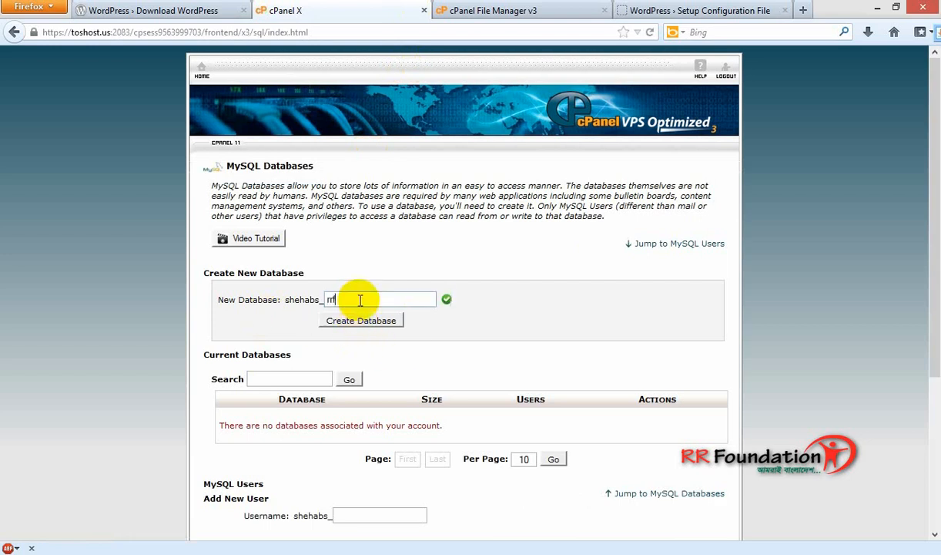
pyautogui.click(361, 324)
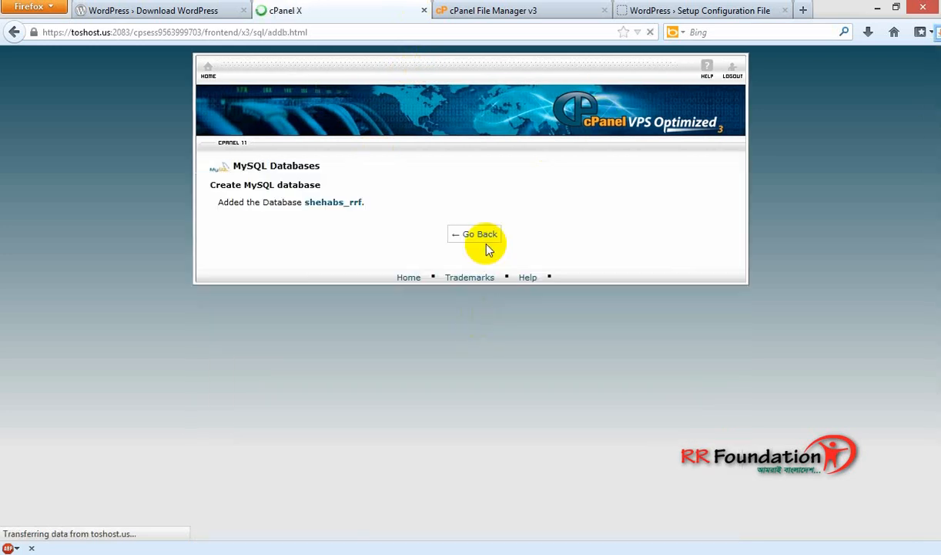
pyautogui.moveTo(361, 204); pyautogui.dragTo(305, 202)
pyautogui.hotkey('ctrl', 'c')
pyautogui.click(697, 11)
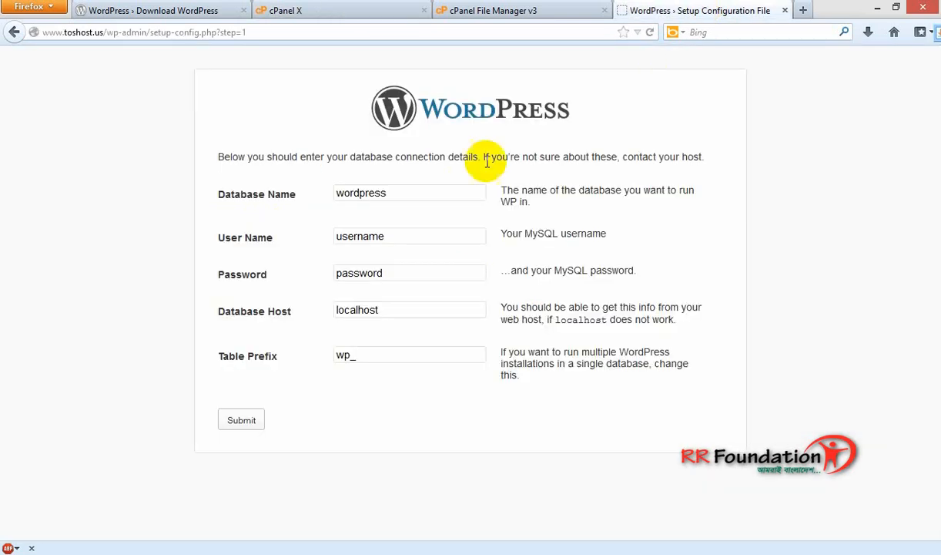
# Paste the rrf database's full name into Database Name, then return to cPanel's MySQL Databases page.
pyautogui.doubleClick(431, 192)
pyautogui.hotkey('ctrl', 'v')
pyautogui.click(545, 9)
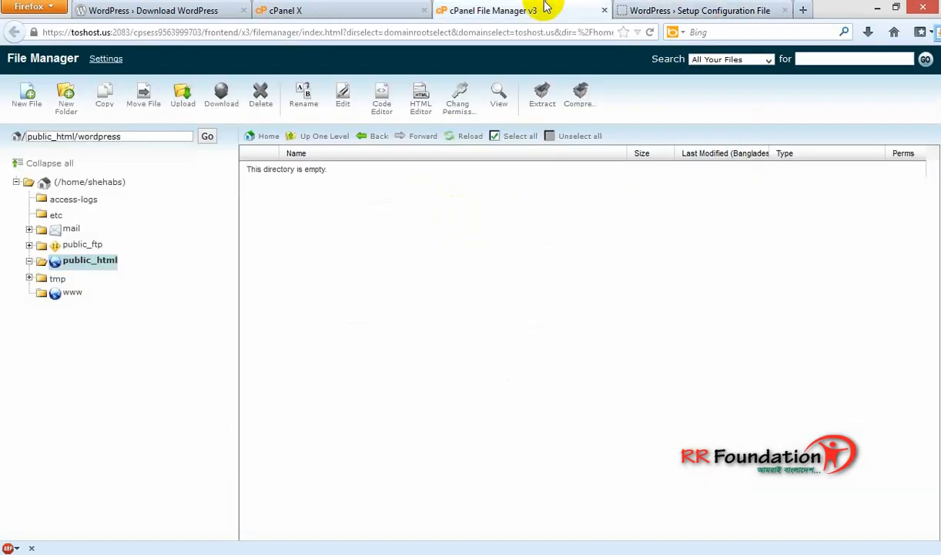
pyautogui.click(378, 9)
pyautogui.click(477, 237)
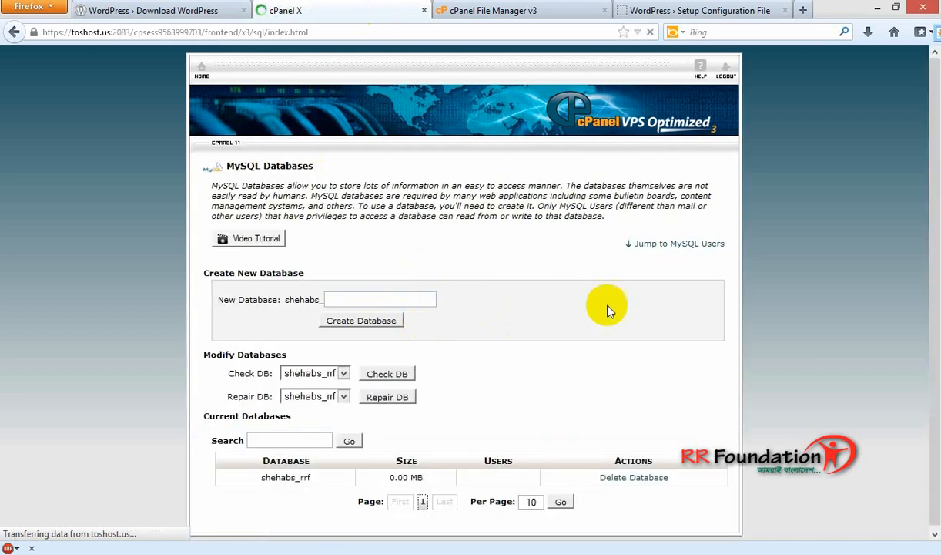
pyautogui.scroll(-5, 595, 360)
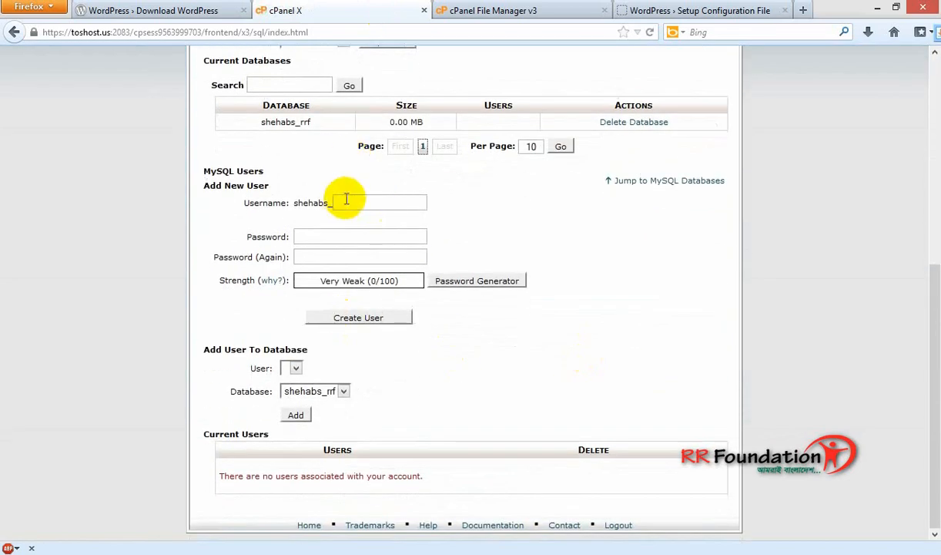
# Create MySQL user rrfuser with a generated very strong password and copy its full name.
pyautogui.click(349, 201)
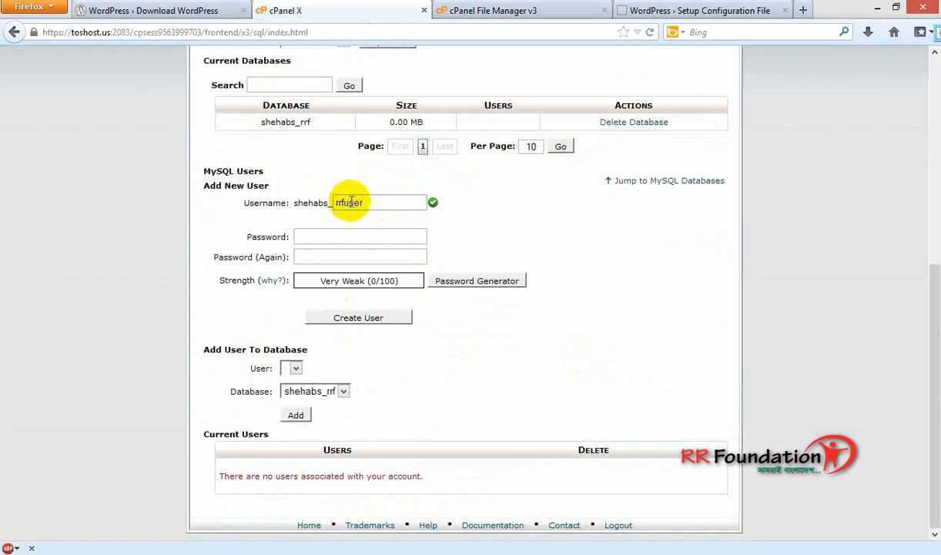
pyautogui.click(447, 281)
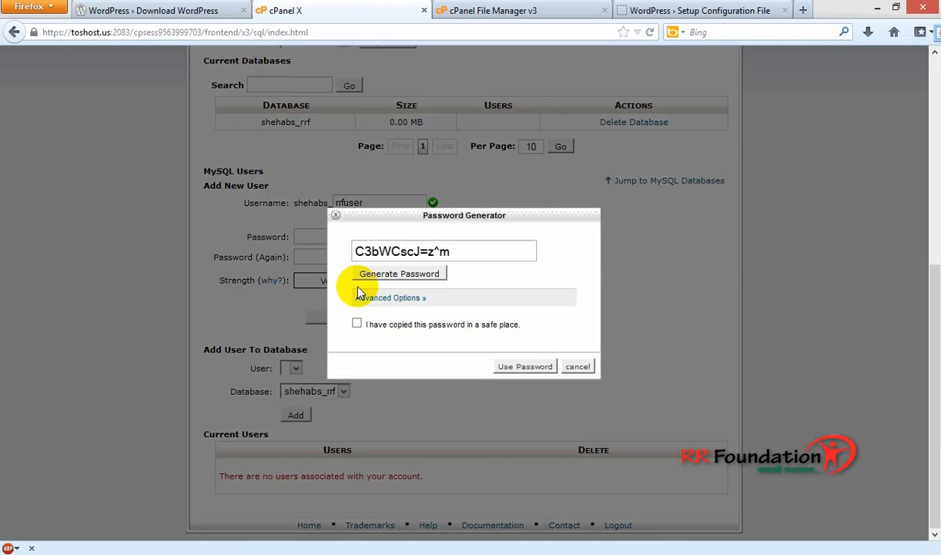
pyautogui.click(358, 323)
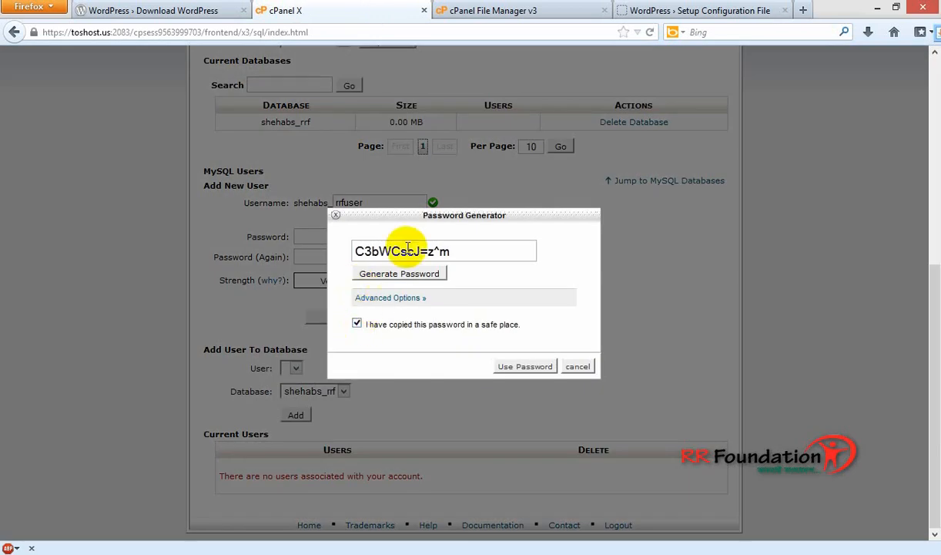
pyautogui.tripleClick(467, 252)
pyautogui.click(524, 366)
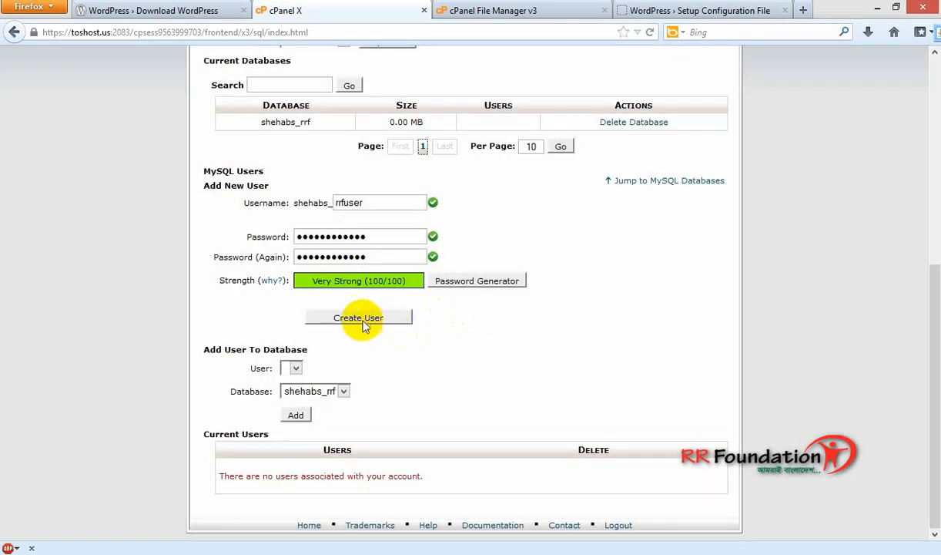
pyautogui.click(356, 319)
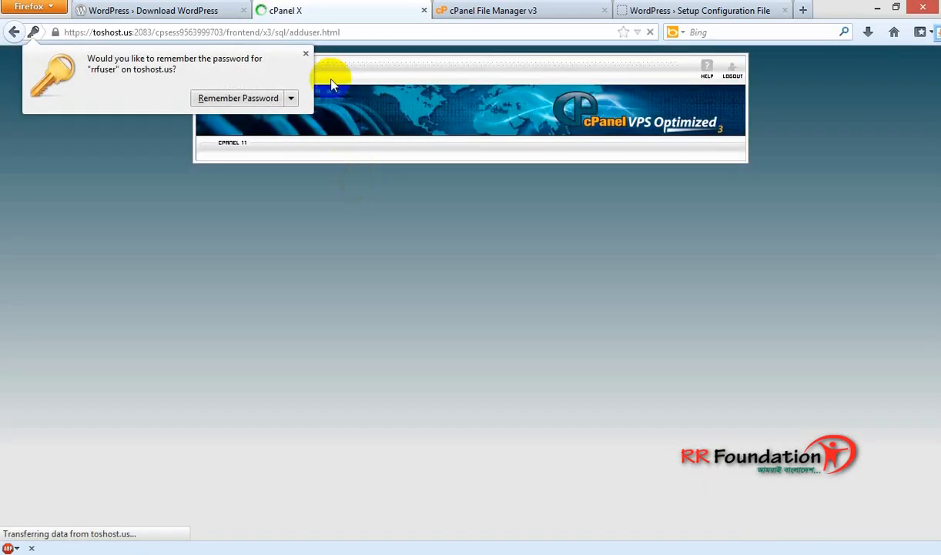
pyautogui.click(307, 55)
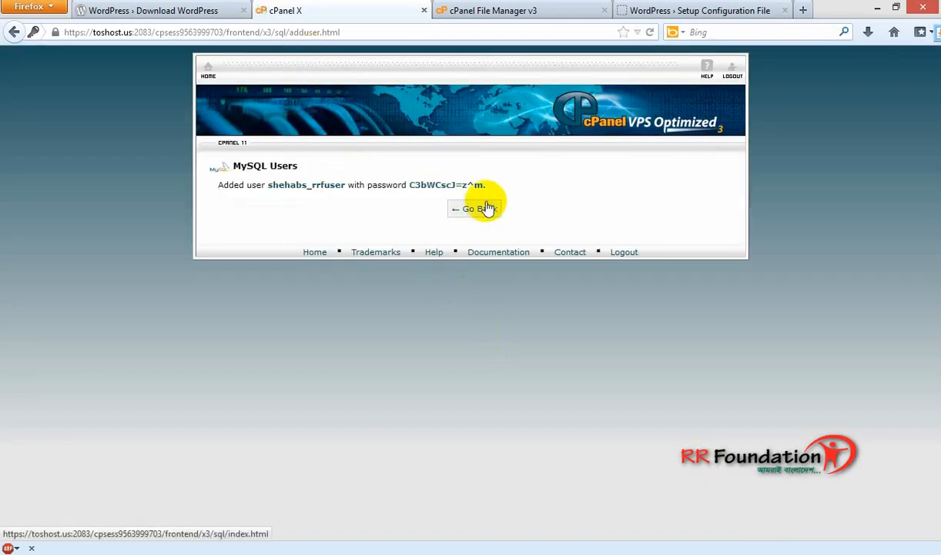
pyautogui.moveTo(345, 184); pyautogui.dragTo(265, 185)
pyautogui.hotkey('ctrl', 'c')
pyautogui.click(673, 6)
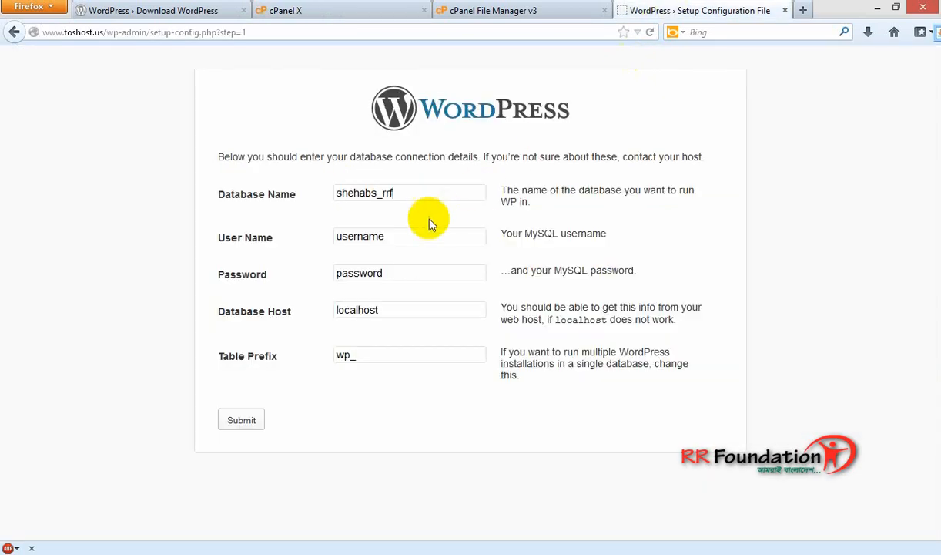
# Paste the rrfuser name into User Name and copy the generated password from cPanel.
pyautogui.doubleClick(410, 235)
pyautogui.hotkey('ctrl', 'v')
pyautogui.click(562, 8)
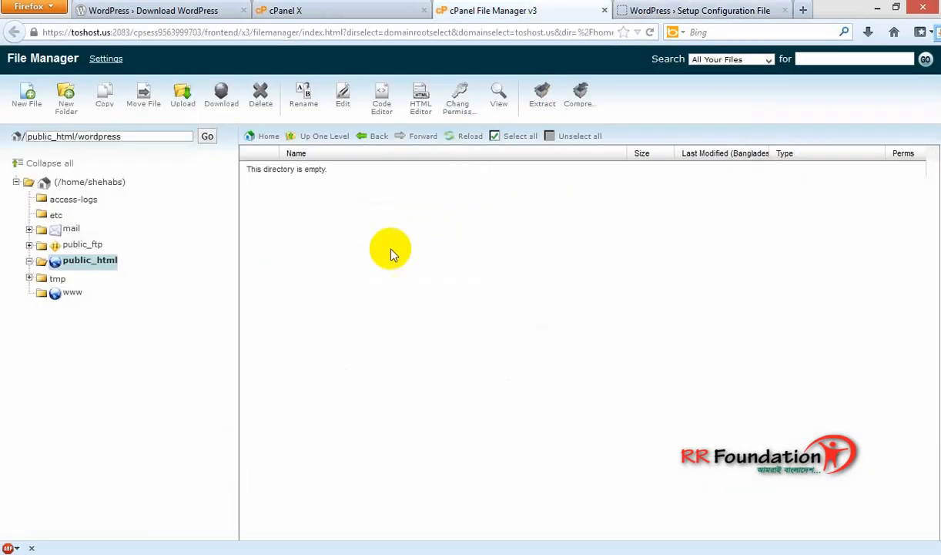
pyautogui.click(401, 10)
pyautogui.moveTo(487, 184); pyautogui.dragTo(413, 182)
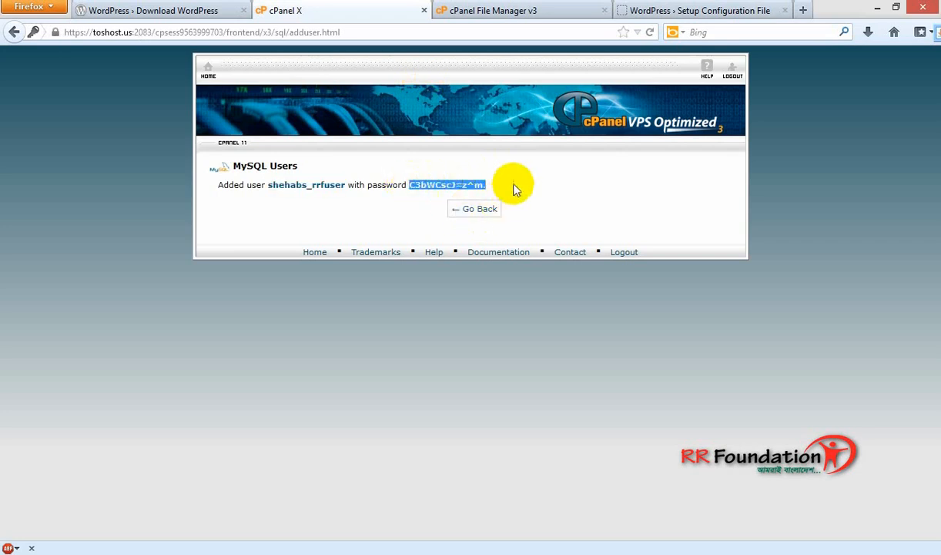
pyautogui.click(479, 185)
pyautogui.moveTo(483, 185); pyautogui.dragTo(407, 185)
pyautogui.hotkey('ctrl', 'c')
pyautogui.click(715, 7)
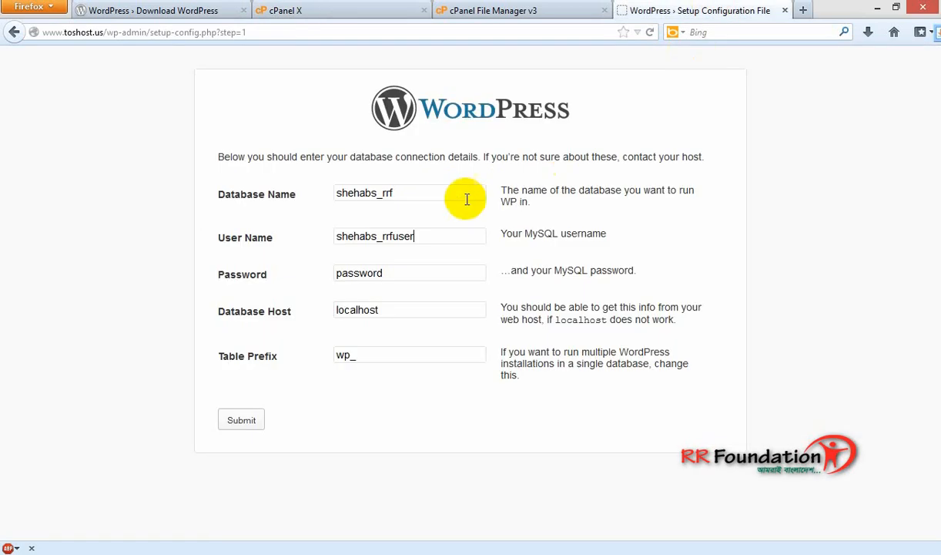
# Paste the generated password into the Password field and submit the connection details.
pyautogui.doubleClick(405, 274)
pyautogui.hotkey('ctrl', 'v')
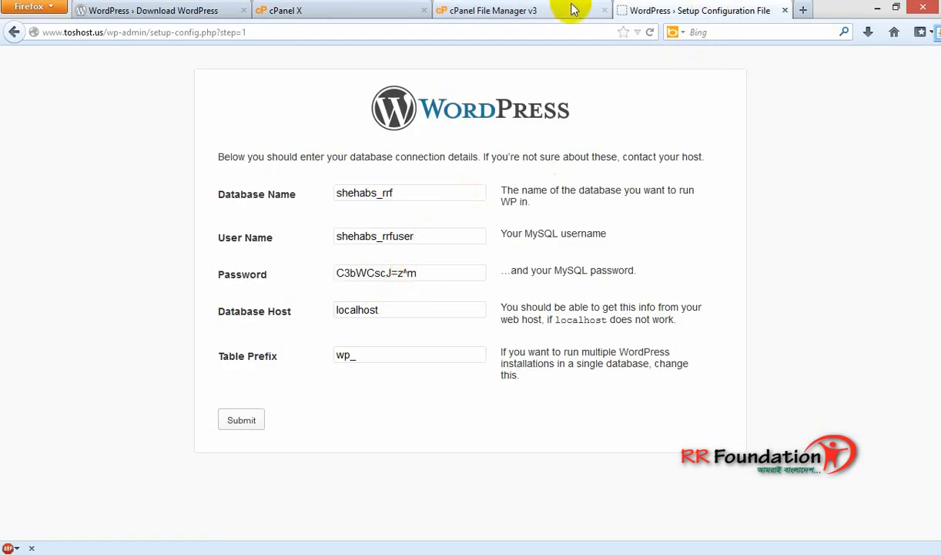
pyautogui.click(564, 10)
pyautogui.click(338, 9)
pyautogui.click(476, 213)
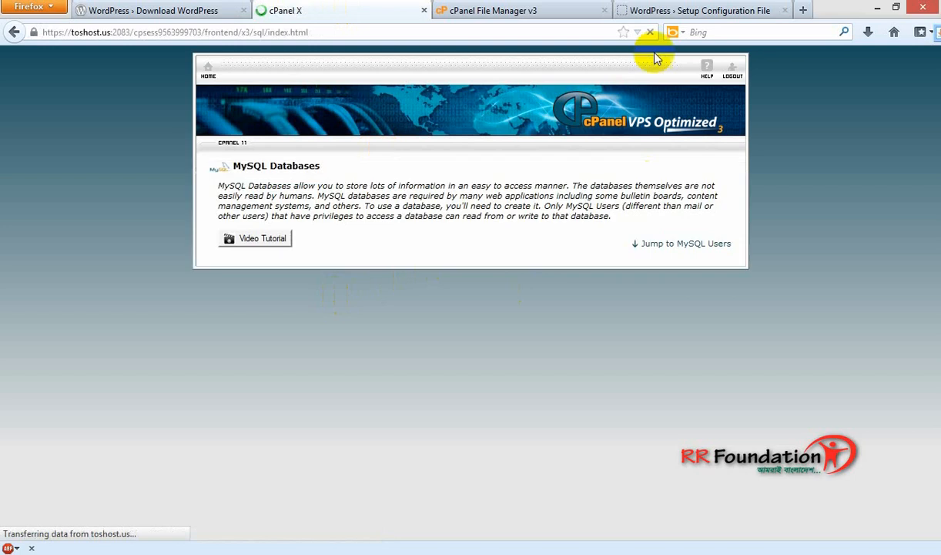
pyautogui.click(643, 10)
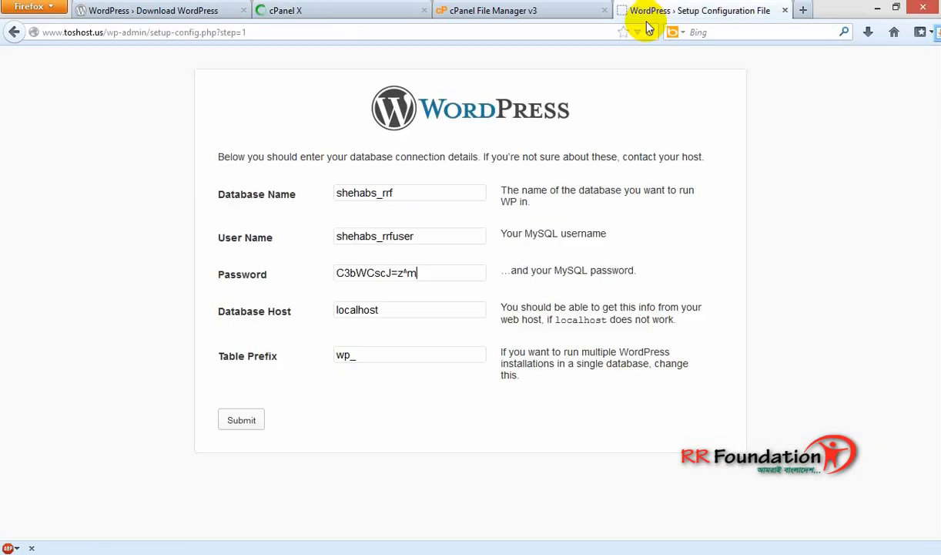
pyautogui.click(241, 420)
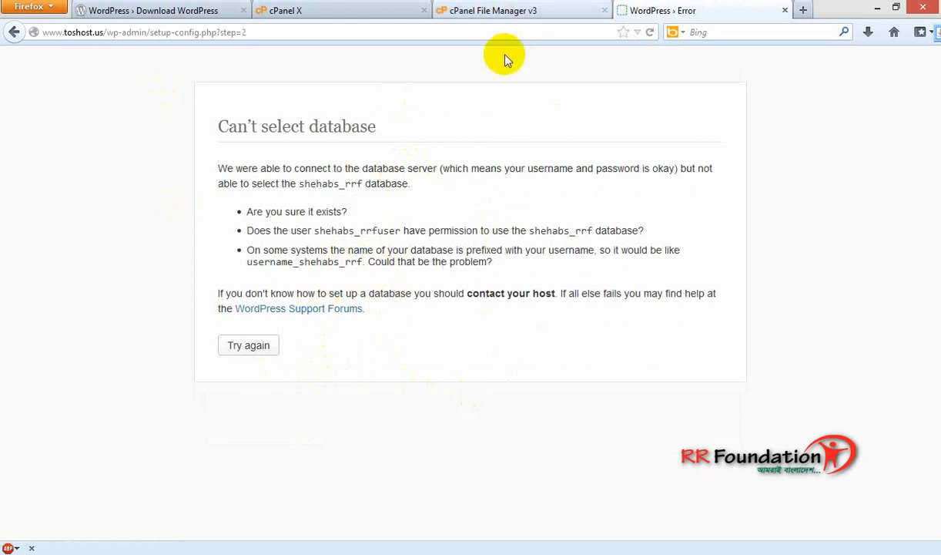
# Add rrfuser to the rrf database with ALL PRIVILEGES, then return to the WordPress error page.
pyautogui.click(341, 10)
pyautogui.scroll(-8, 600, 299)
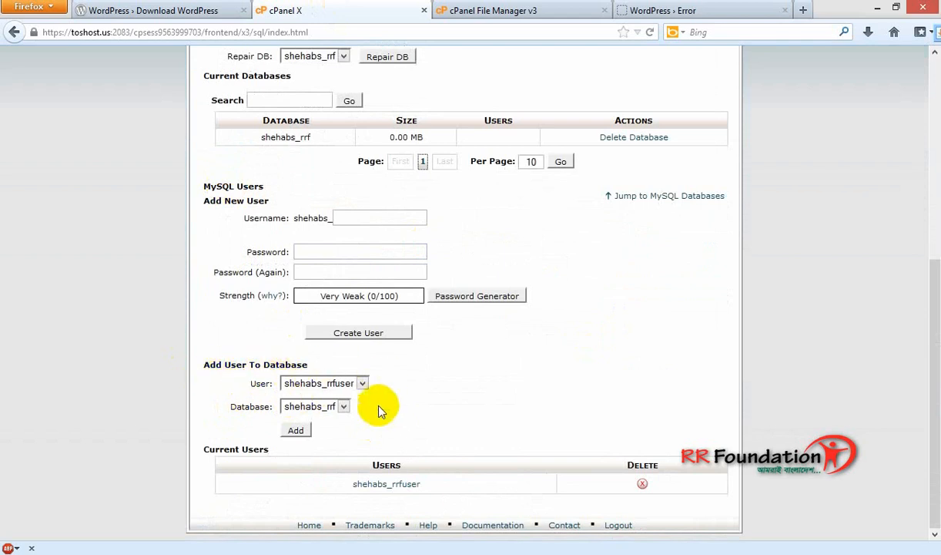
pyautogui.click(297, 430)
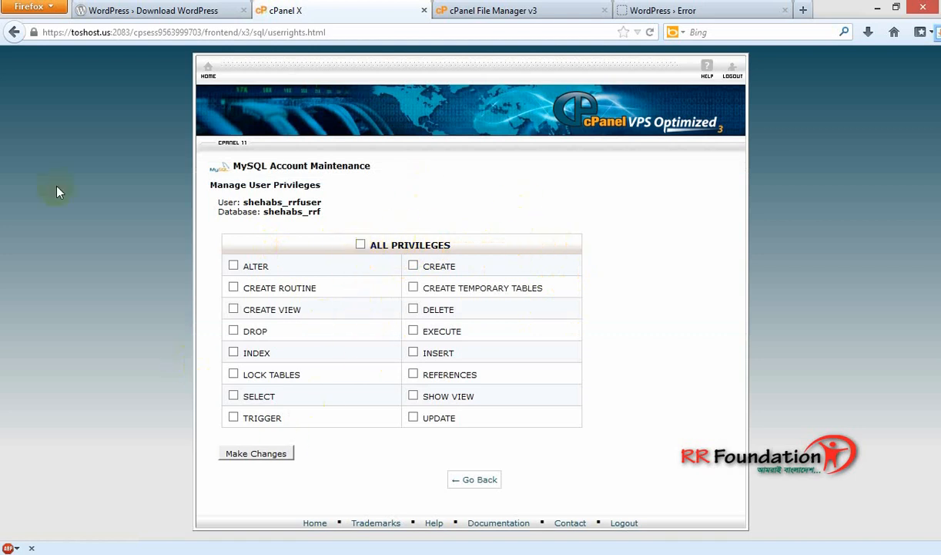
pyautogui.click(360, 245)
pyautogui.click(256, 454)
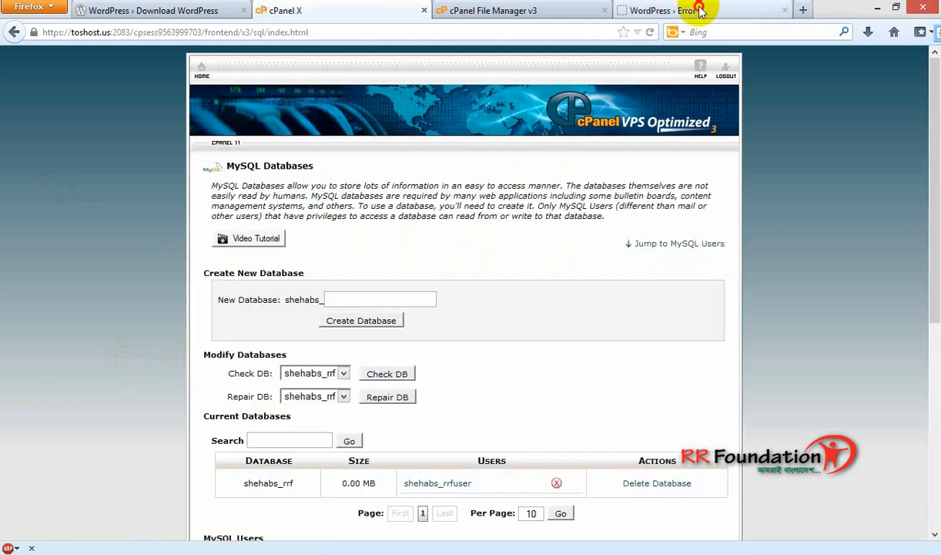
pyautogui.click(667, 11)
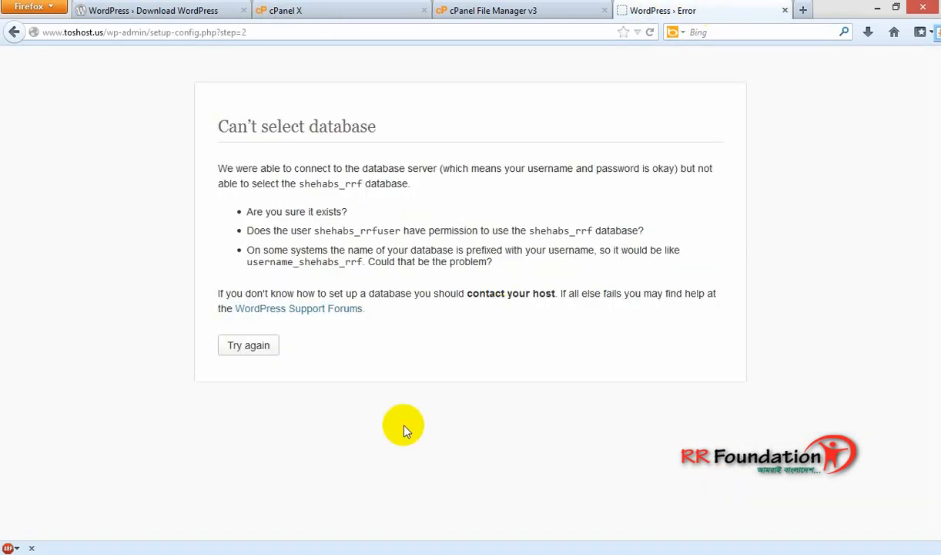
# Try again, resubmit the database details, and run the WordPress install.
pyautogui.click(246, 347)
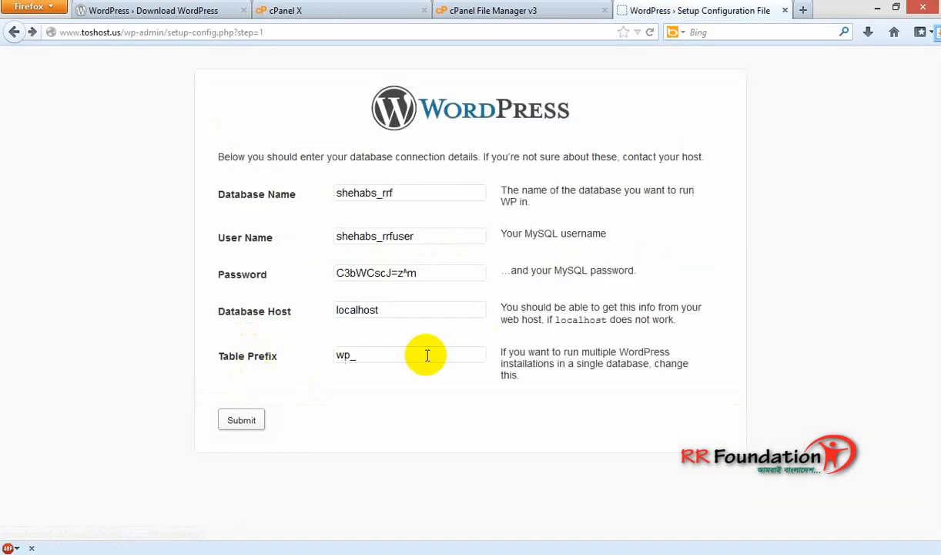
pyautogui.click(241, 422)
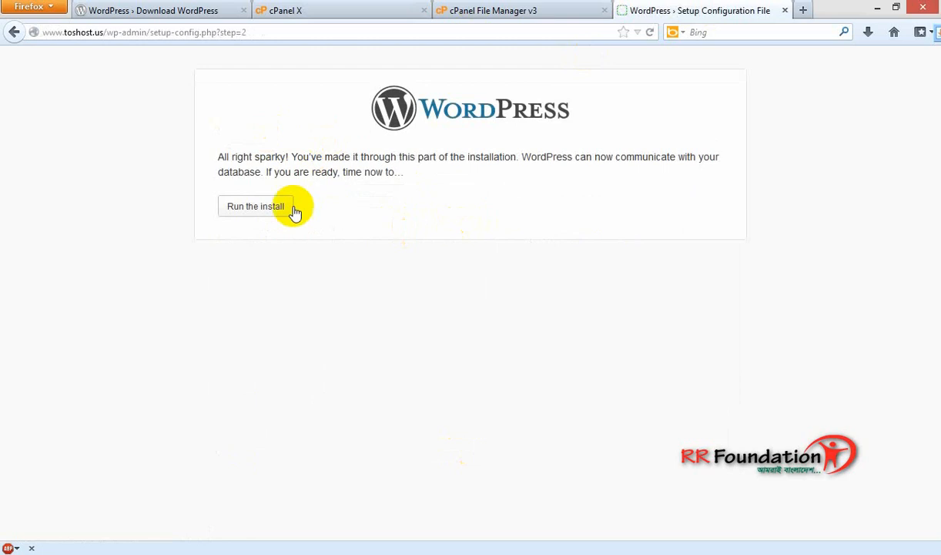
pyautogui.click(255, 208)
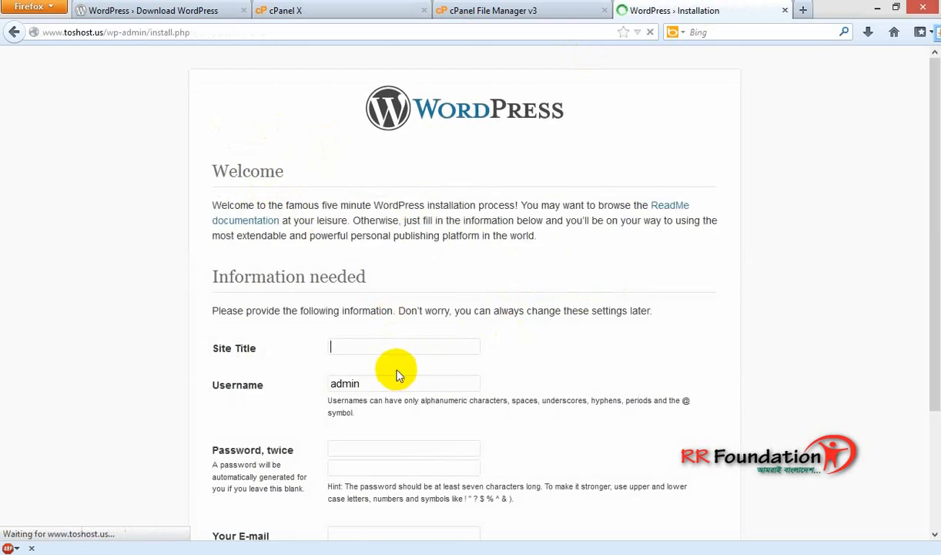
# Enter site title RRF Tutorial and replace the default admin username.
pyautogui.scroll(-5, 416, 277)
pyautogui.scroll(3, 485, 308)
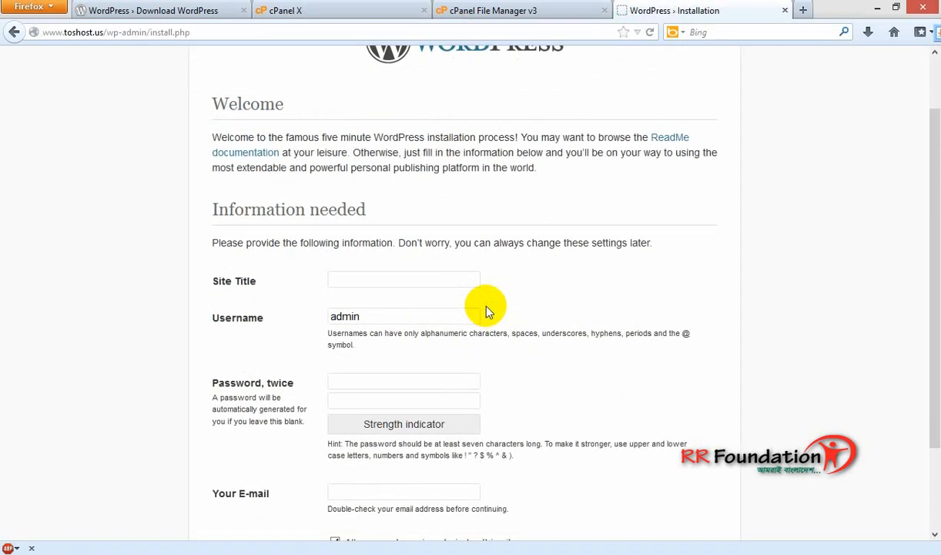
pyautogui.write('RRF Tutorial')
pyautogui.click(395, 316)
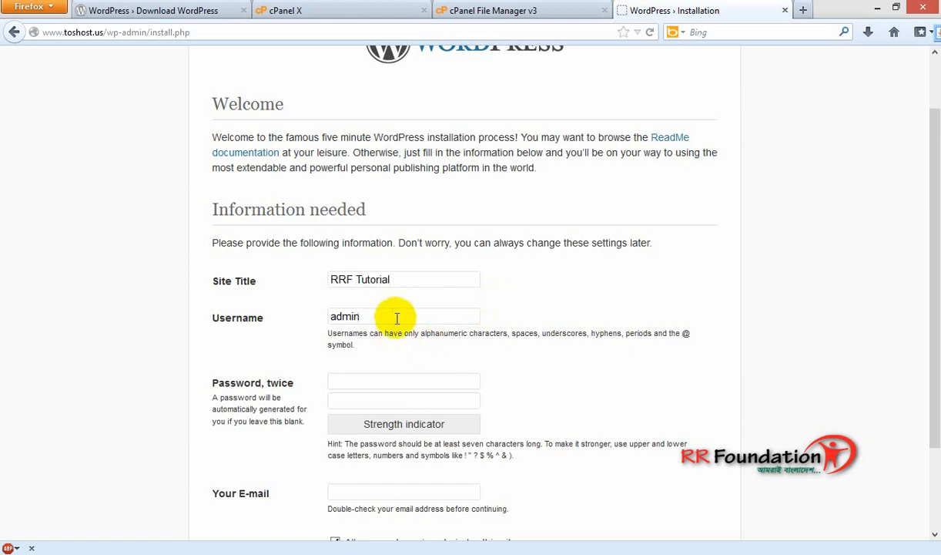
pyautogui.doubleClick(397, 317)
# Enter the admin password twice and an e-mail address, then install WordPress.
pyautogui.click(368, 379)
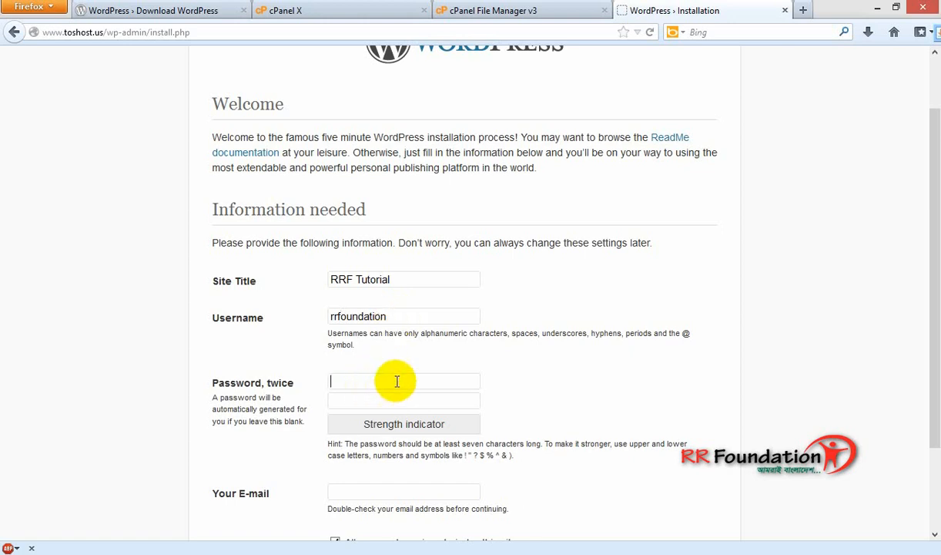
pyautogui.write('12')
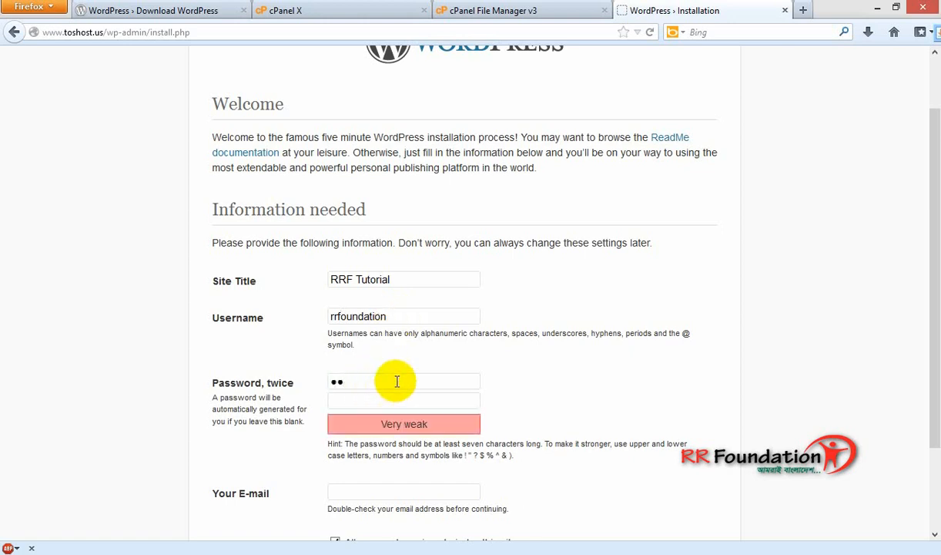
pyautogui.write('3456789')
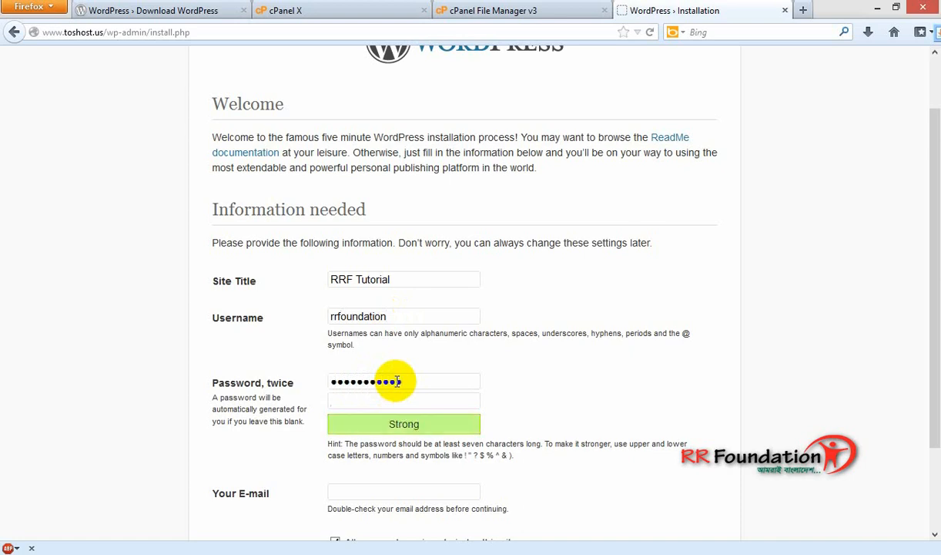
pyautogui.write('12')
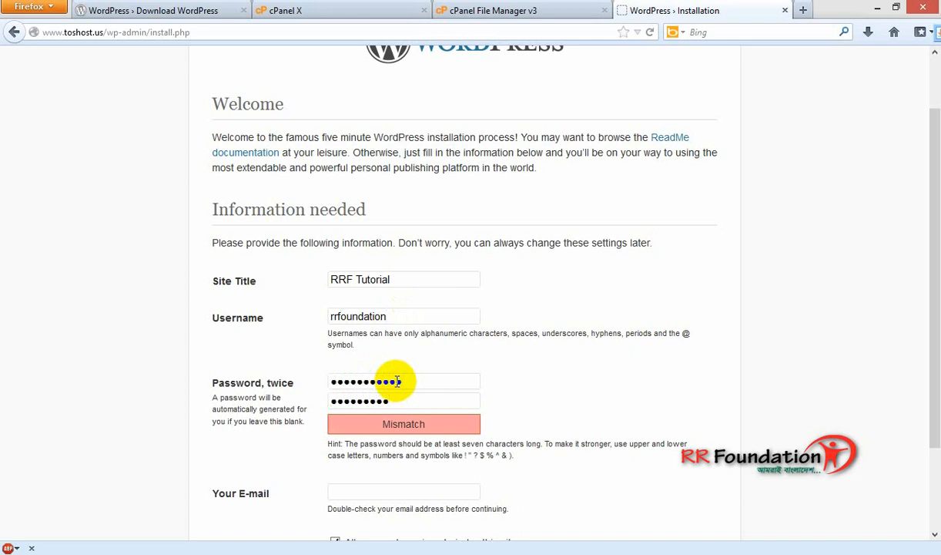
pyautogui.write('3')
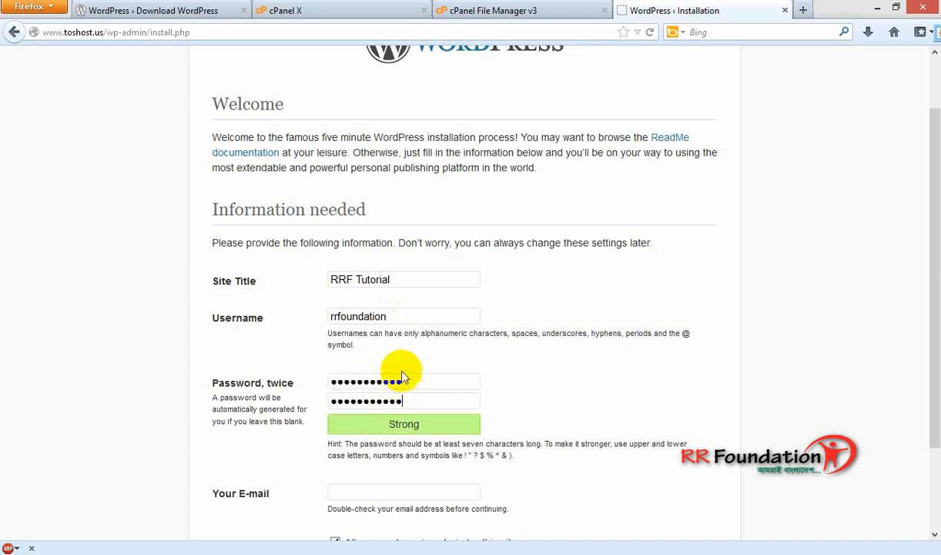
pyautogui.scroll(-3, 399, 372)
pyautogui.click(403, 389)
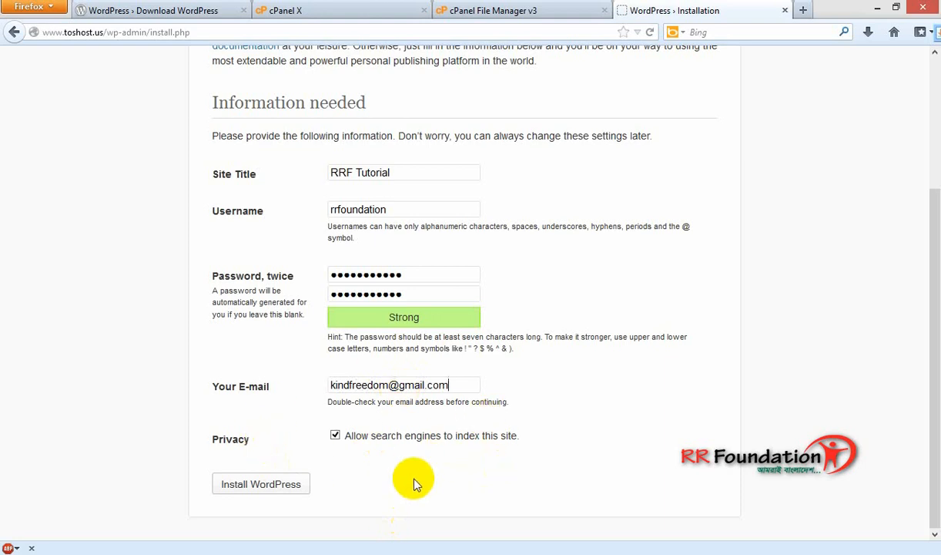
pyautogui.click(265, 489)
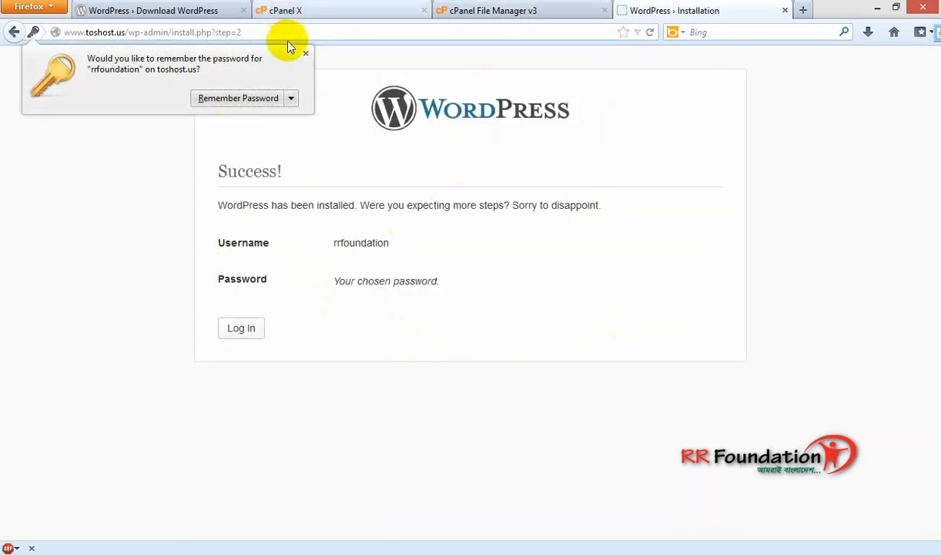
# Dismiss the save-password prompt and sign in with the new admin username and password.
pyautogui.click(306, 53)
pyautogui.click(240, 336)
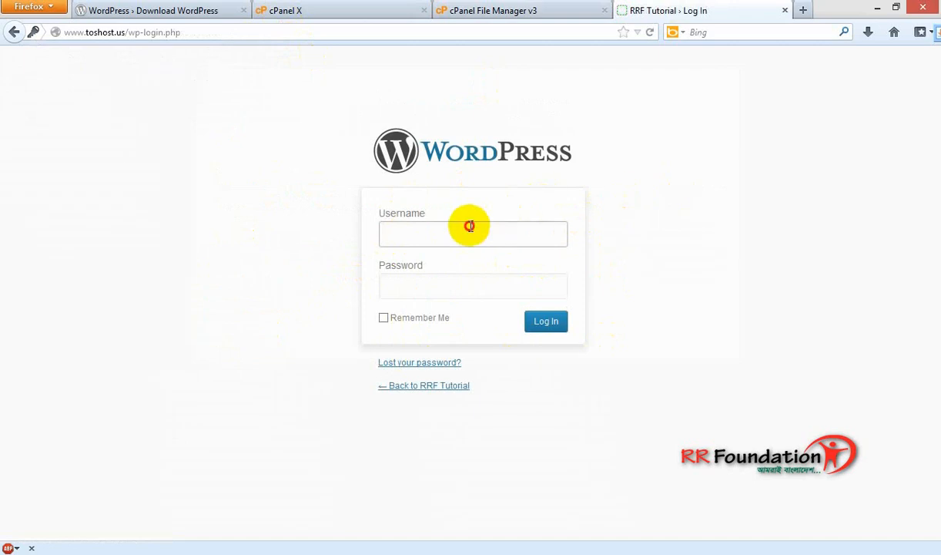
pyautogui.click(471, 228)
pyautogui.write('rrfoundation')
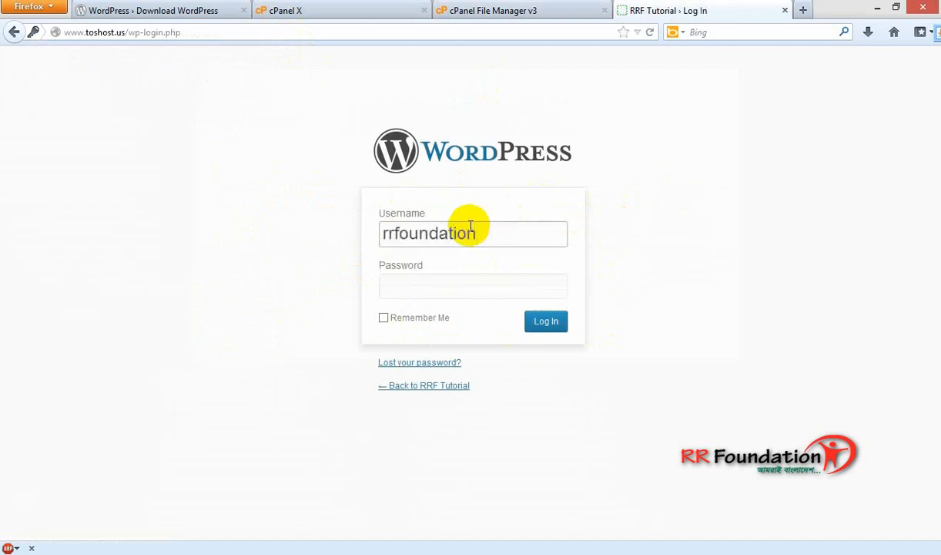
pyautogui.press('Tab')
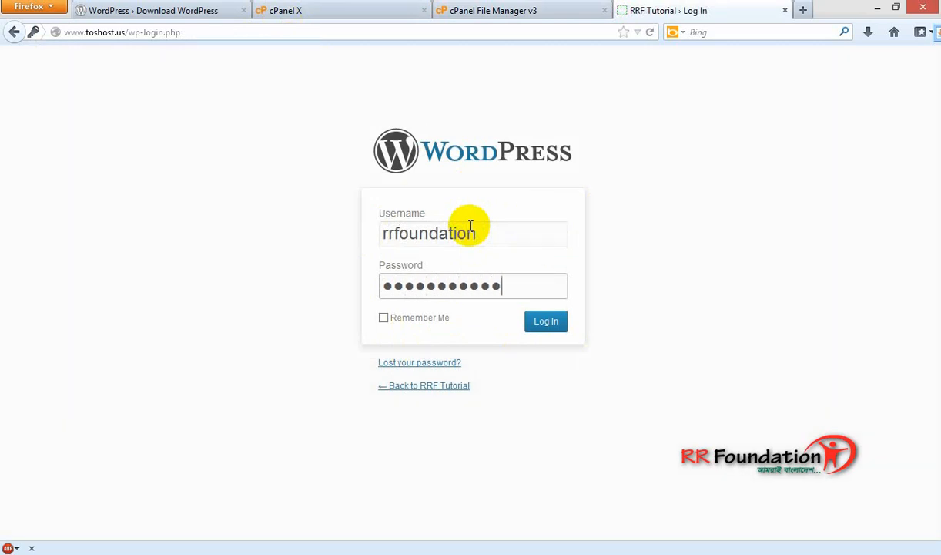
pyautogui.click(544, 327)
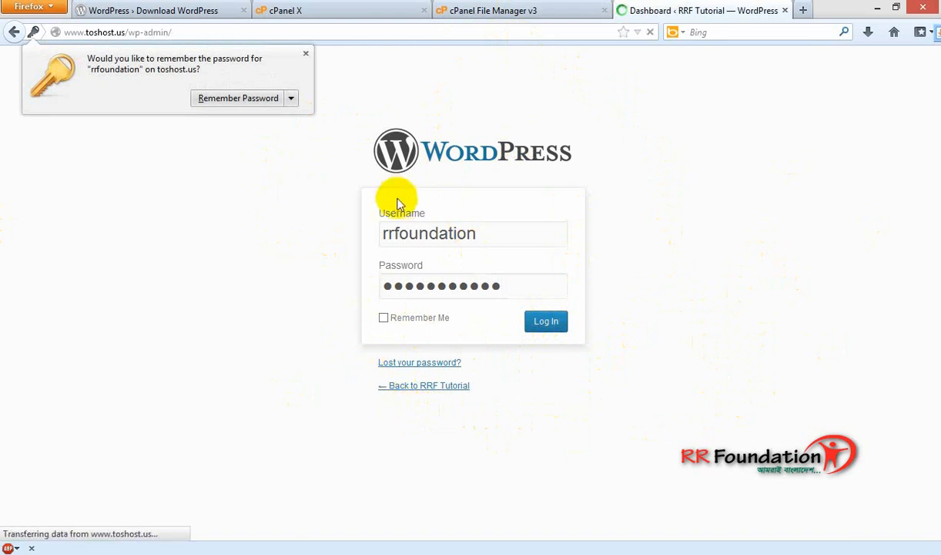
# Dismiss the save-password prompt and open a blank browser tab beside the RRF Tutorial dashboard.
pyautogui.click(308, 53)
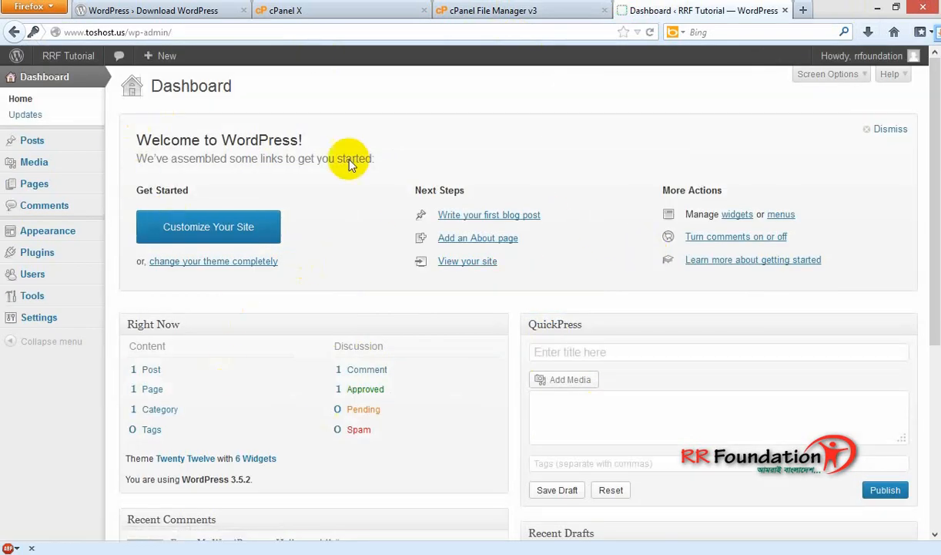
pyautogui.click(802, 10)
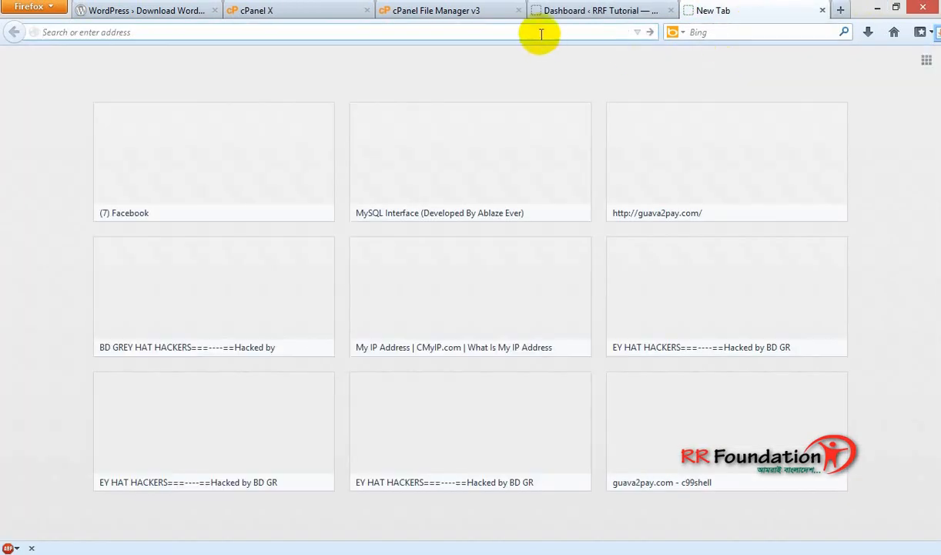
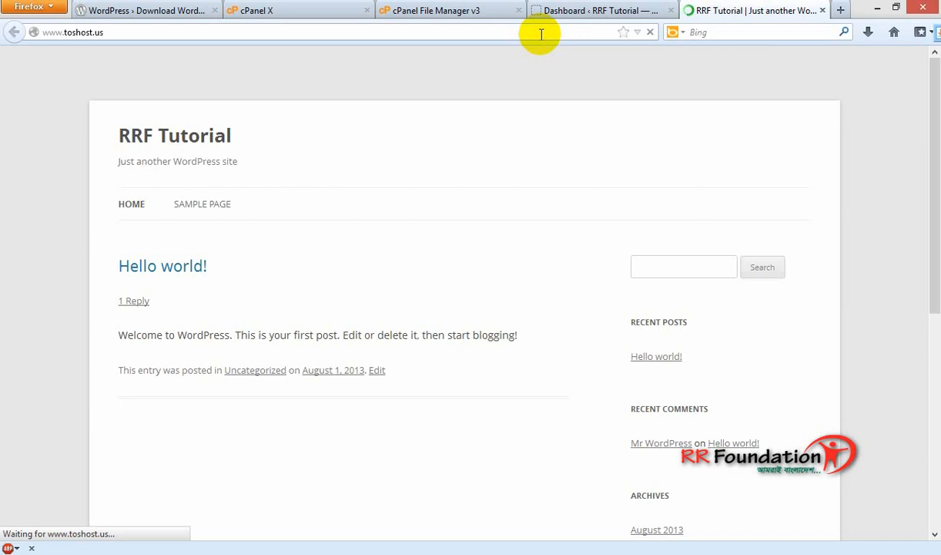
# In File Manager, go up from the wordpress folder to public_html.
pyautogui.click(593, 11)
pyautogui.click(481, 11)
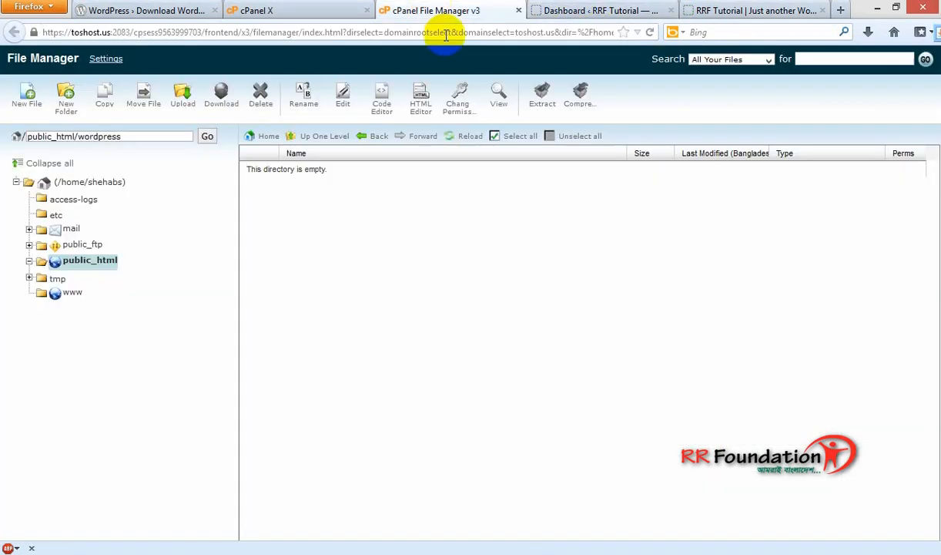
pyautogui.click(361, 11)
pyautogui.click(466, 10)
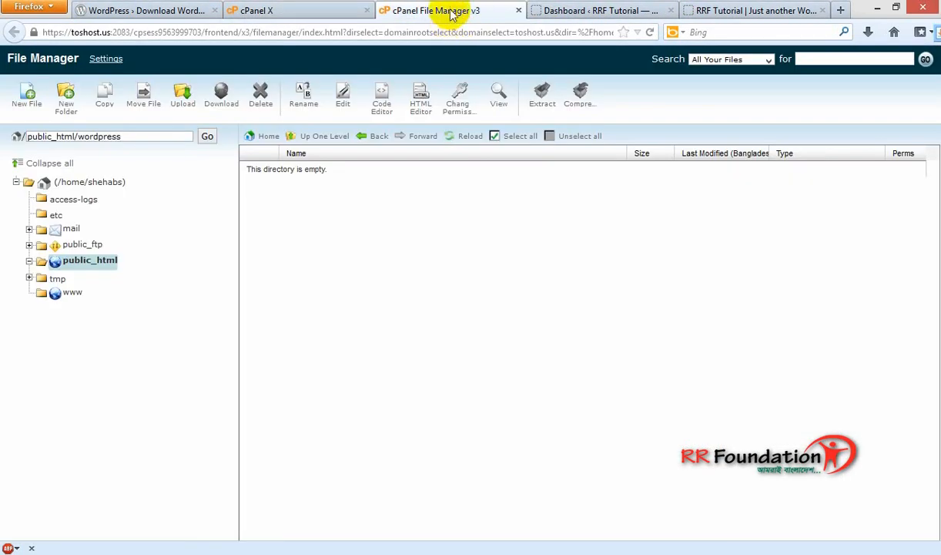
pyautogui.click(325, 137)
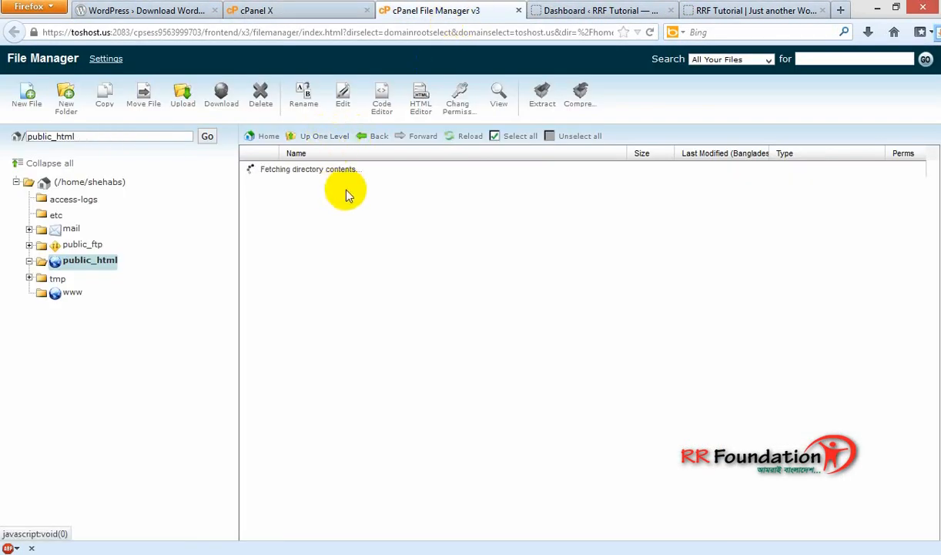
# Return to the cPanel home page and scroll down to the Softaculous Apps Installer.
pyautogui.click(312, 11)
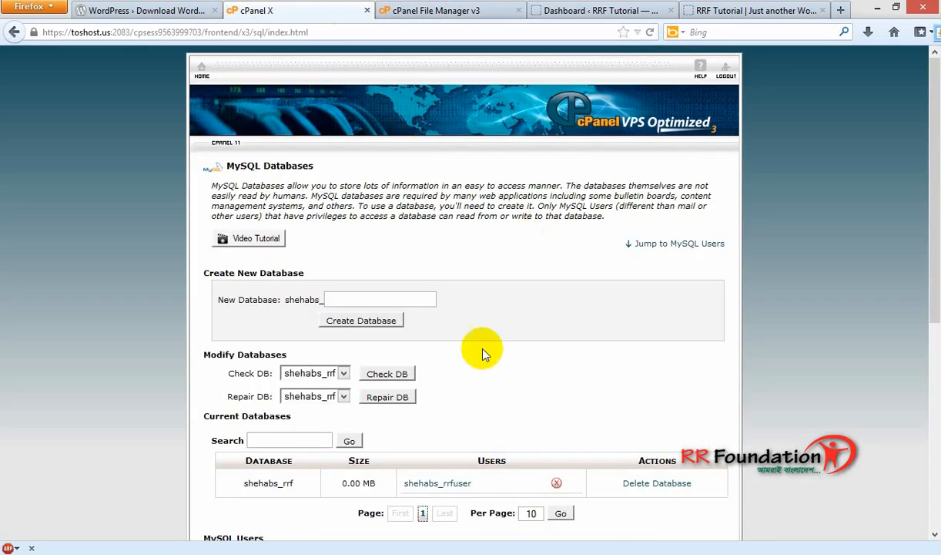
pyautogui.click(204, 73)
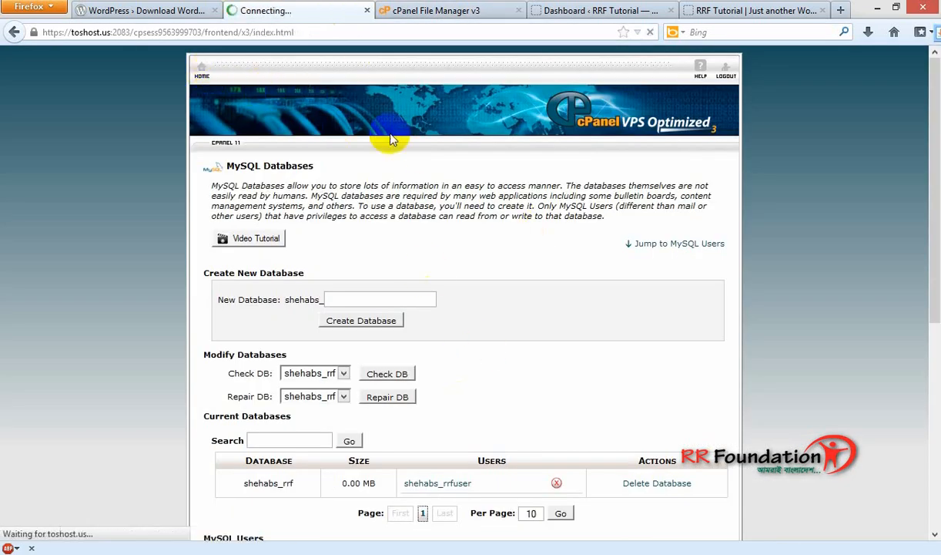
pyautogui.scroll(-5, 682, 312)
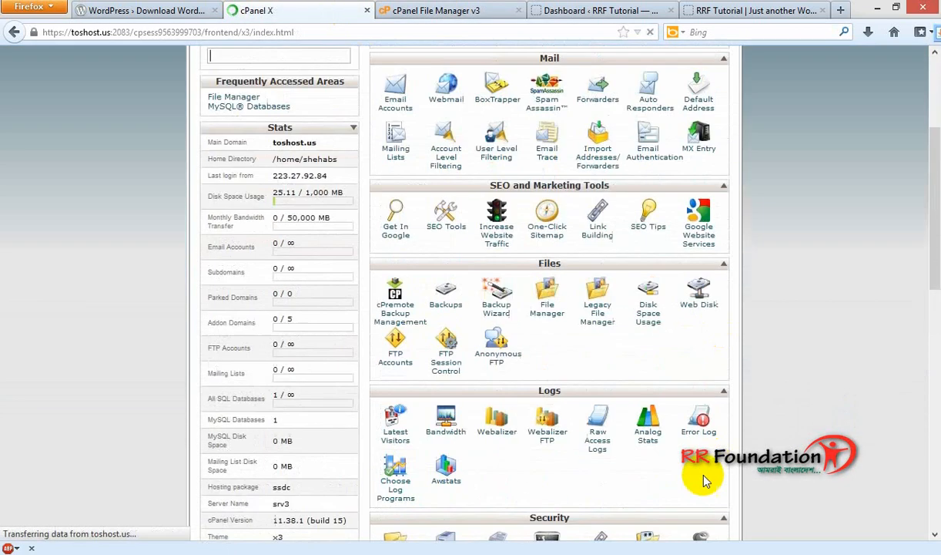
pyautogui.scroll(-10, 694, 493)
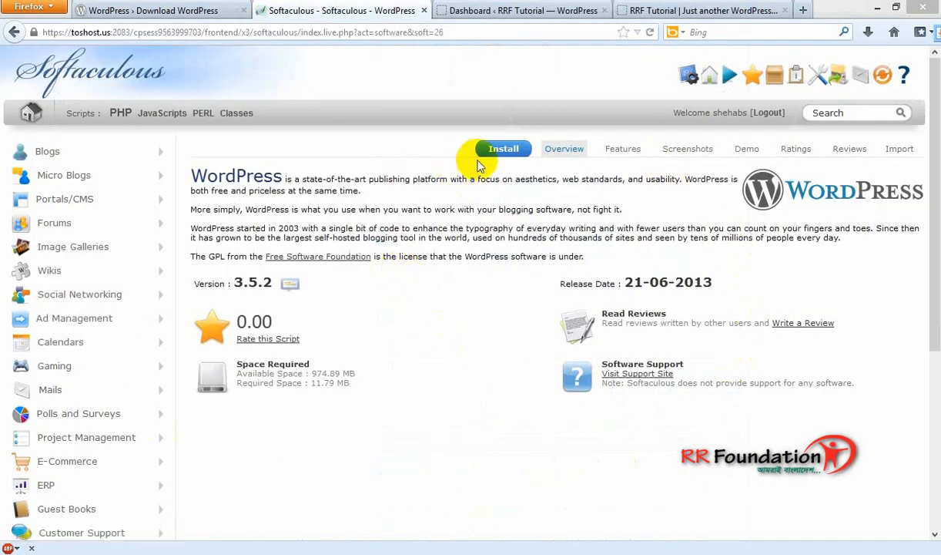
# On the WordPress install form, change the directory from 'wp' to 'sub' and the database to 'asdsad6'.
pyautogui.click(497, 149)
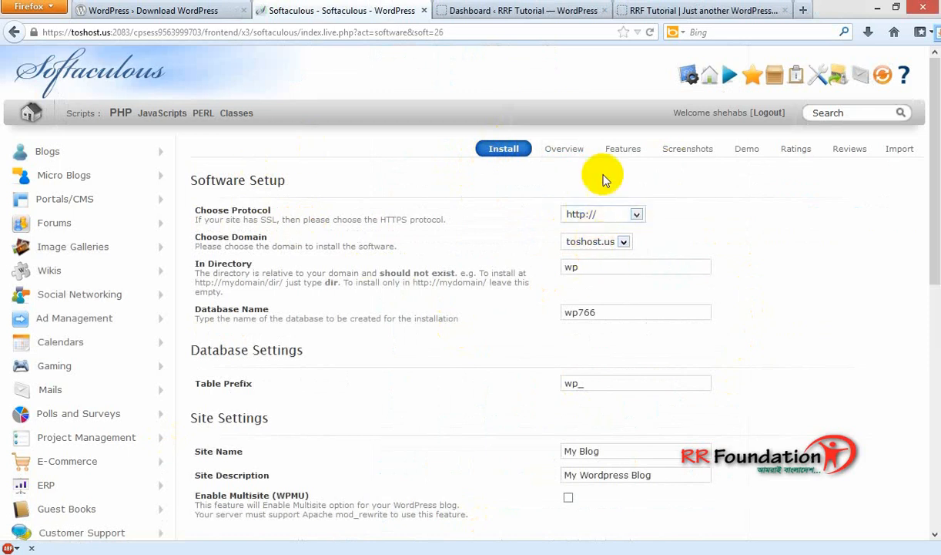
pyautogui.click(668, 10)
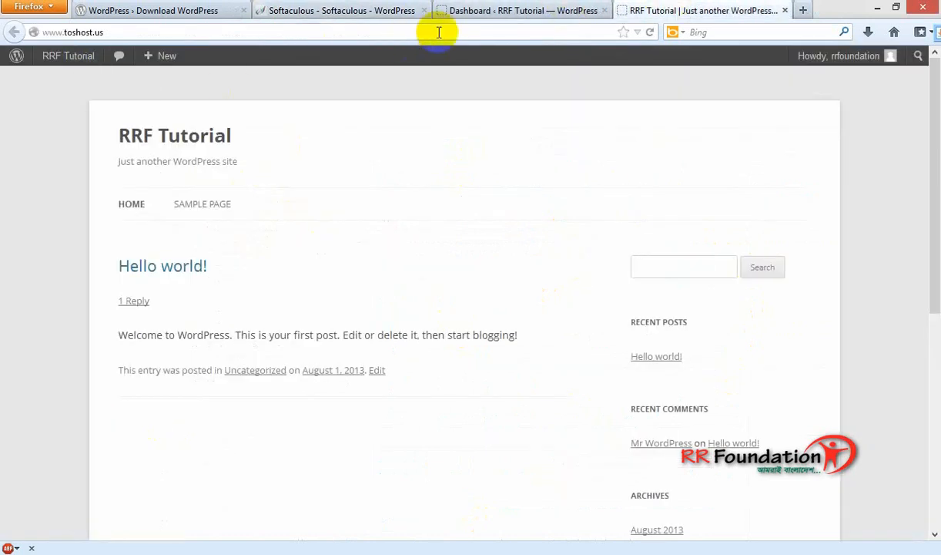
pyautogui.click(285, 9)
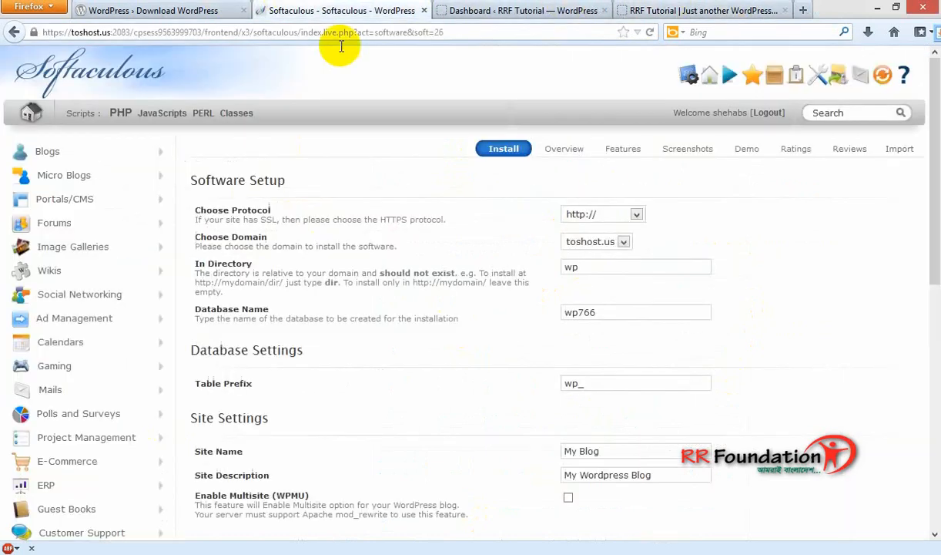
pyautogui.click(593, 266)
pyautogui.doubleClick(579, 265)
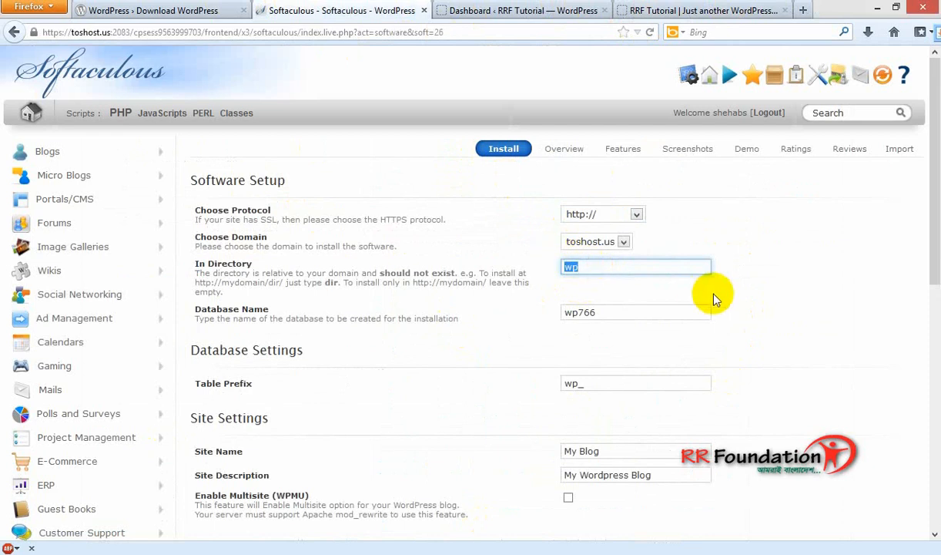
pyautogui.write('sub')
pyautogui.doubleClick(561, 311)
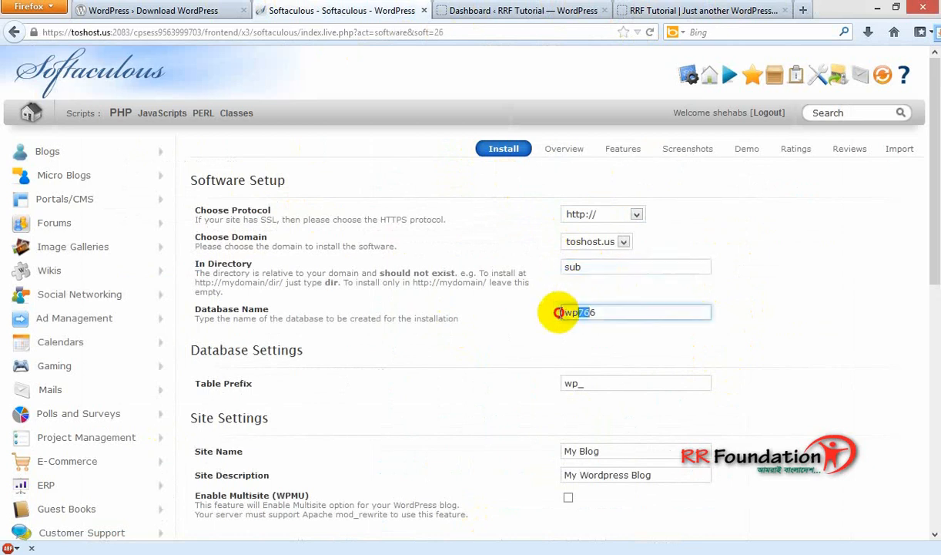
pyautogui.write('asdsad6')
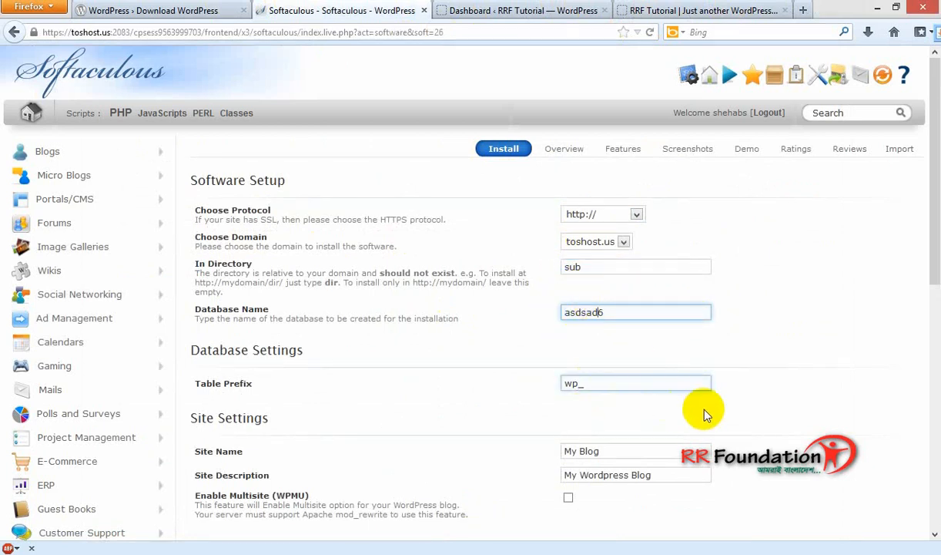
pyautogui.scroll(-5, 678, 401)
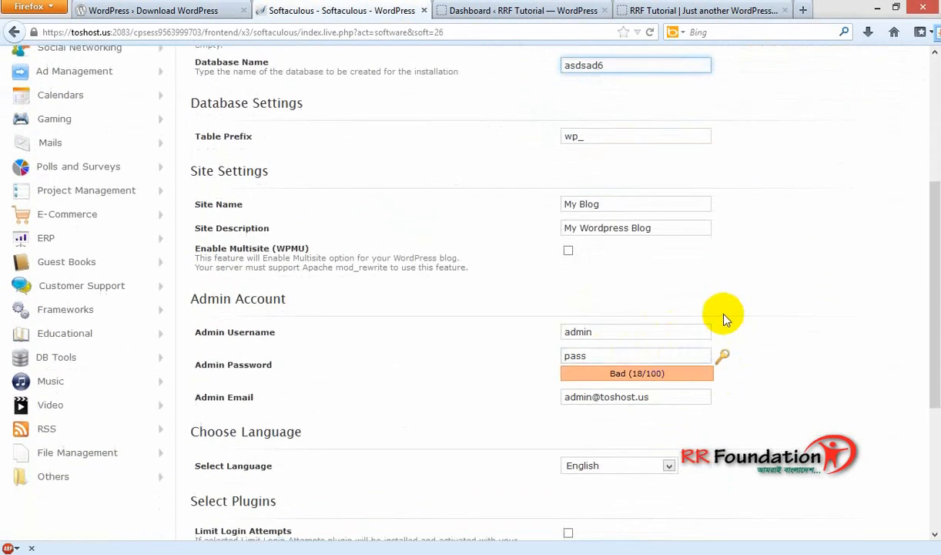
# Replace the default admin username with a new one and launch the installation.
pyautogui.click(515, 10)
pyautogui.click(351, 11)
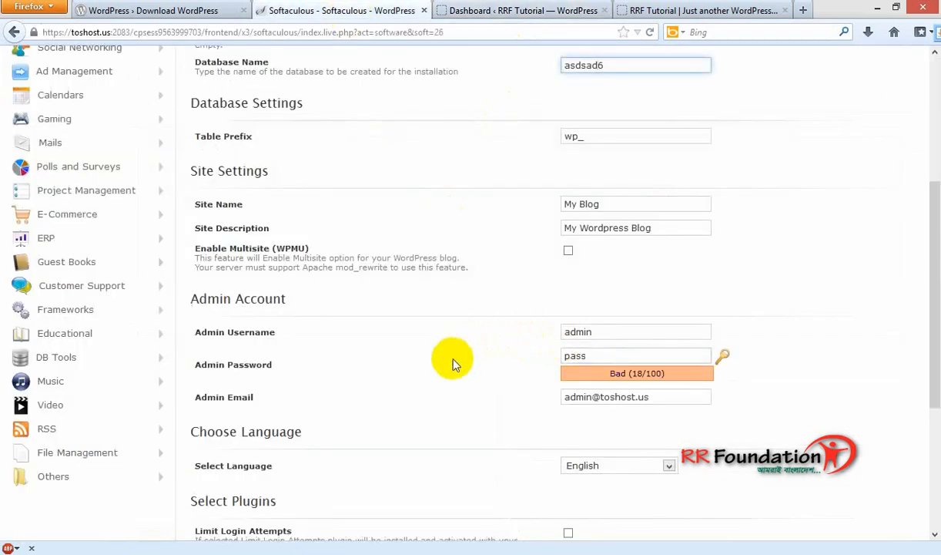
pyautogui.click(613, 331)
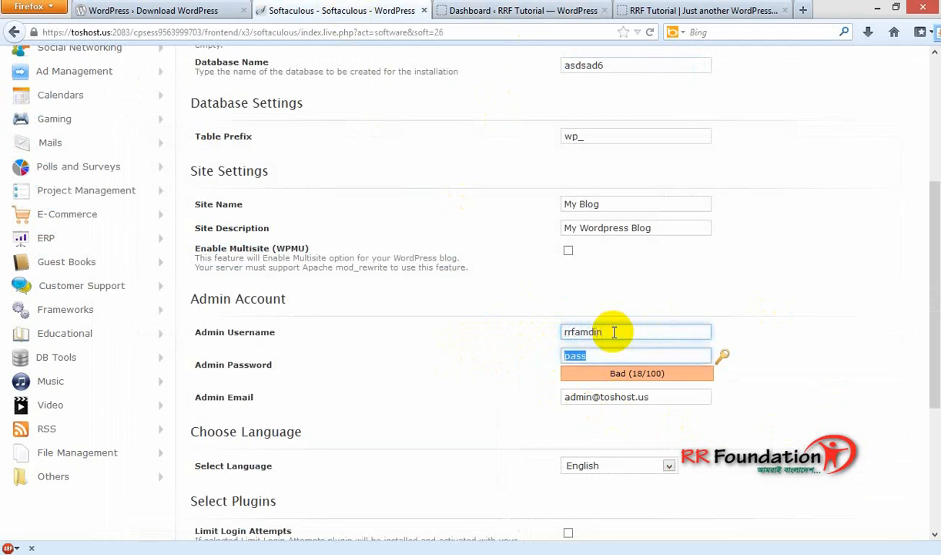
pyautogui.moveTo(614, 332); pyautogui.dragTo(577, 328)
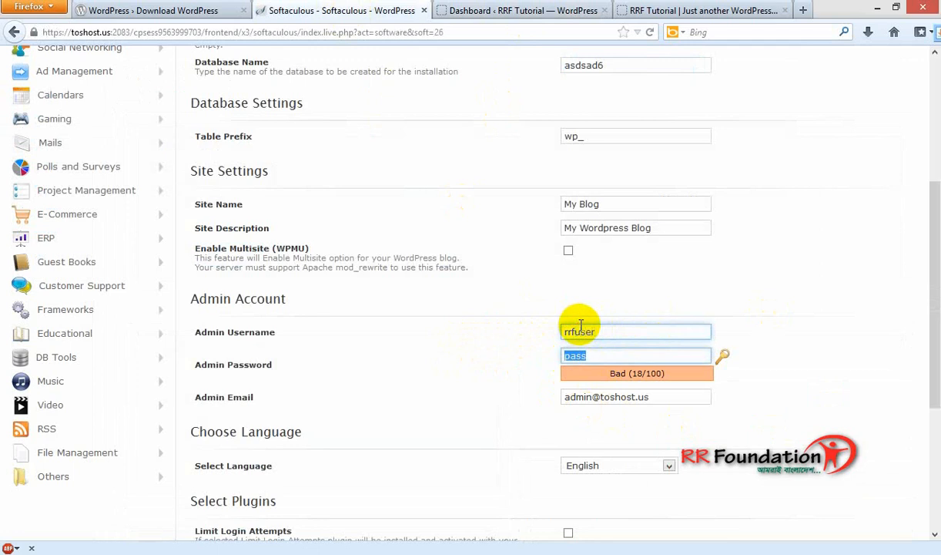
pyautogui.write('you')
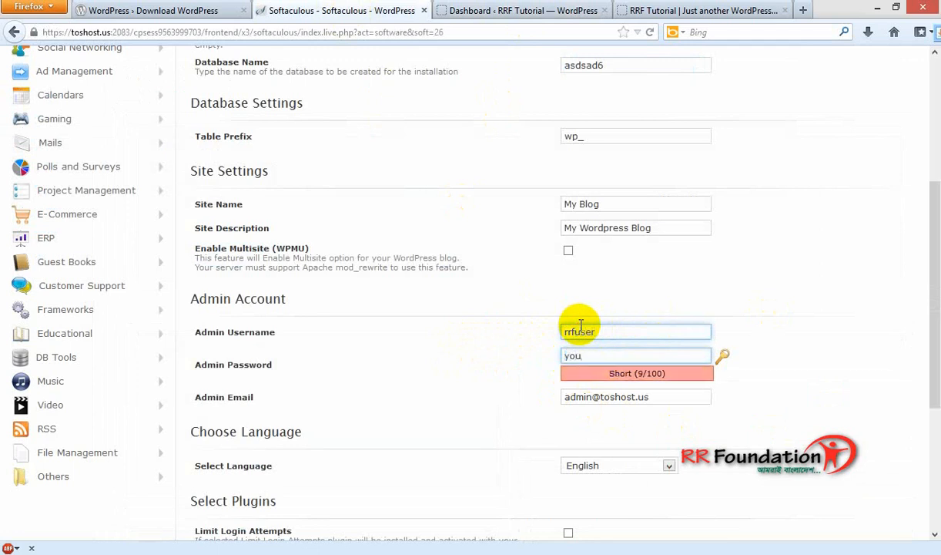
pyautogui.write('know')
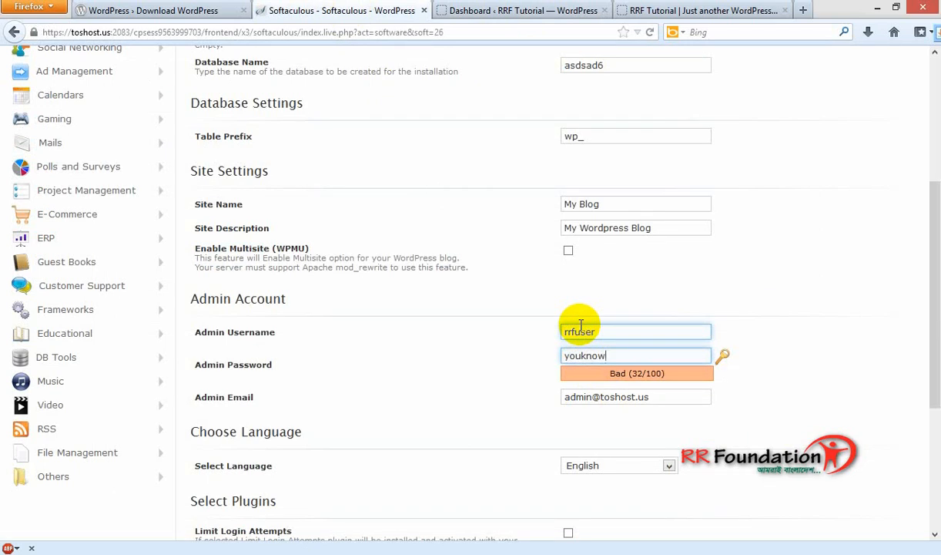
pyautogui.write('24')
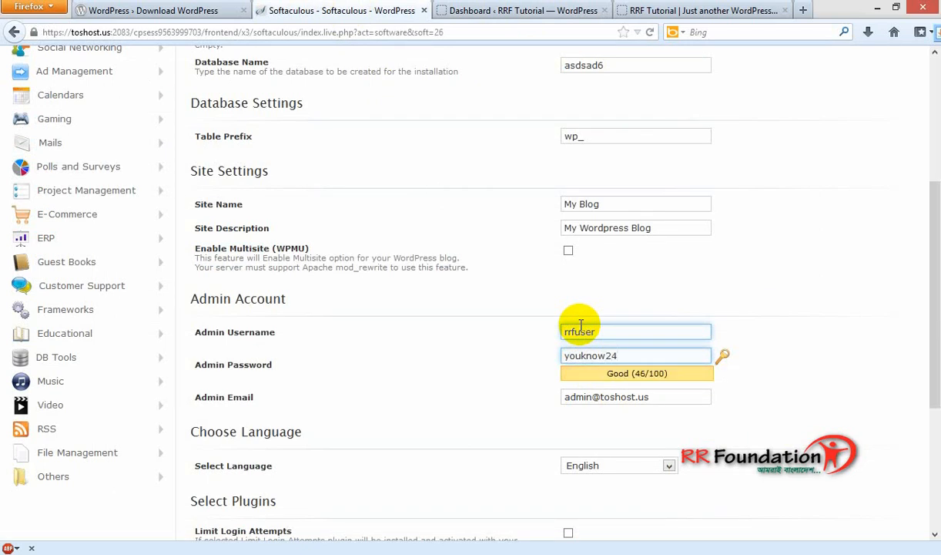
pyautogui.scroll(-5, 567, 458)
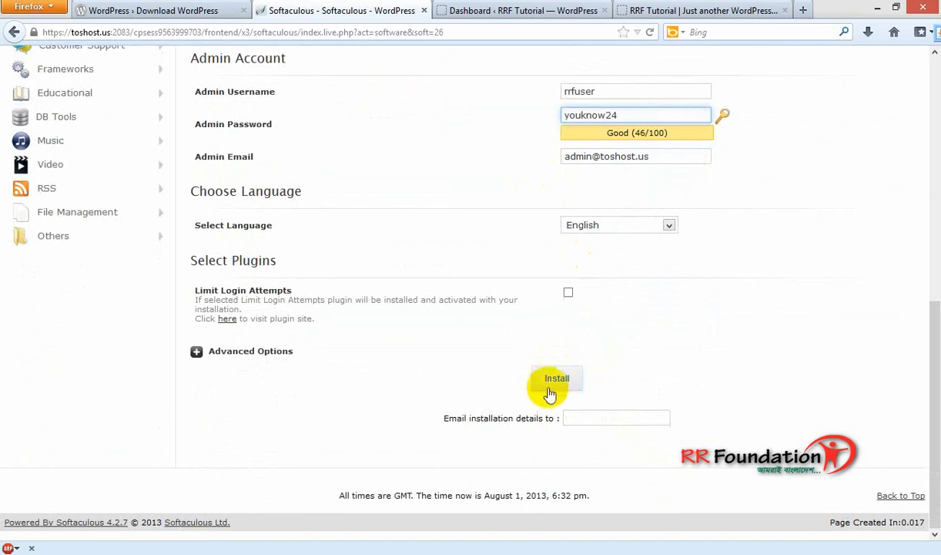
pyautogui.click(549, 382)
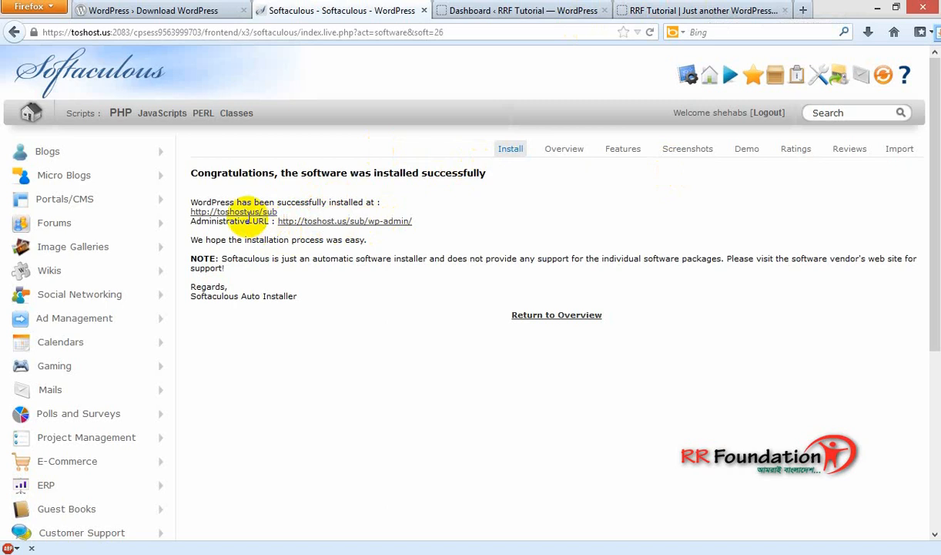
# Load the new My Blog at toshost.us/sub, then go back to the cPanel control panel.
pyautogui.click(234, 210)
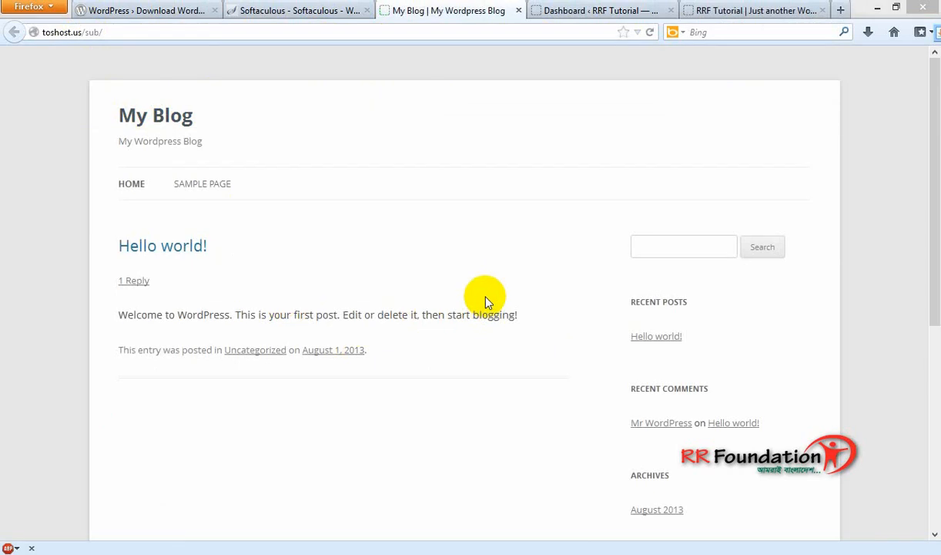
pyautogui.click(298, 10)
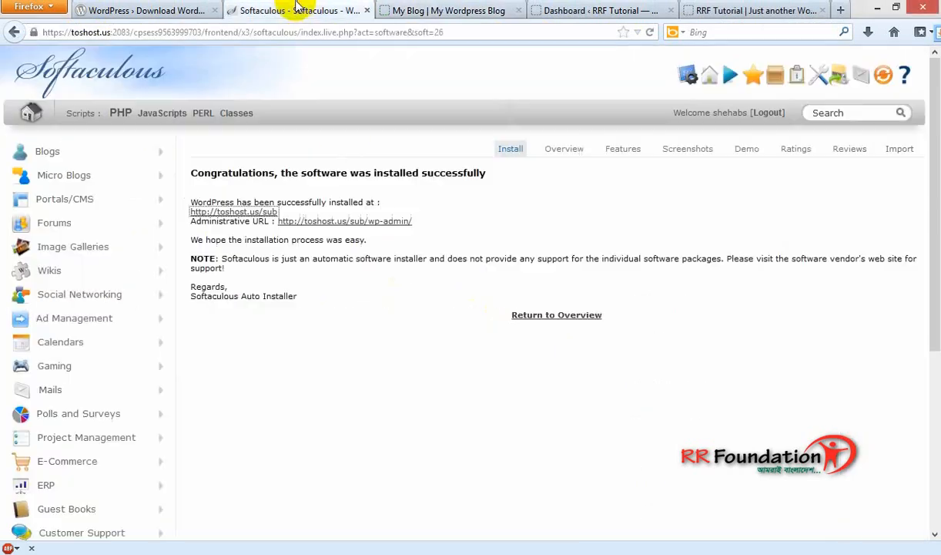
pyautogui.click(685, 74)
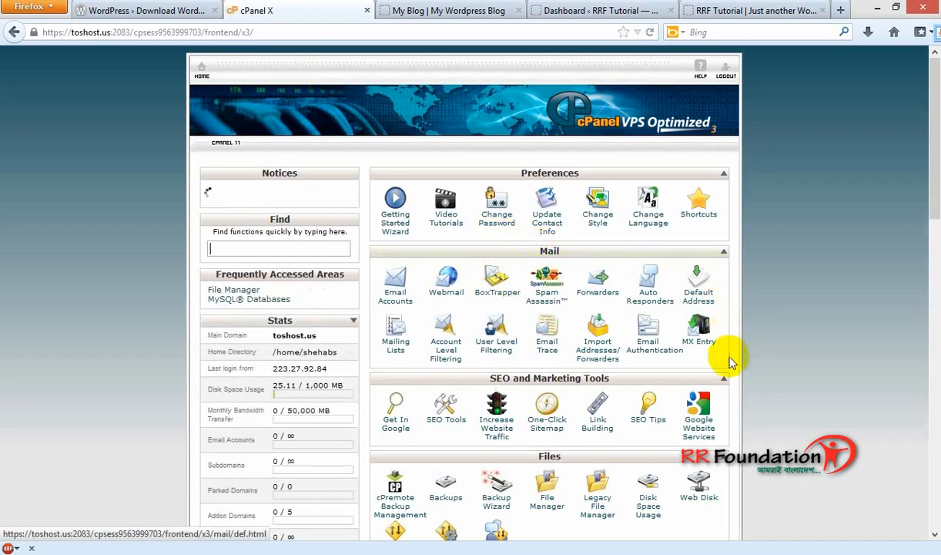
# Open File Manager on the document root to check that the sub folder is in public_html.
pyautogui.scroll(-5, 729, 359)
pyautogui.scroll(-3, 728, 370)
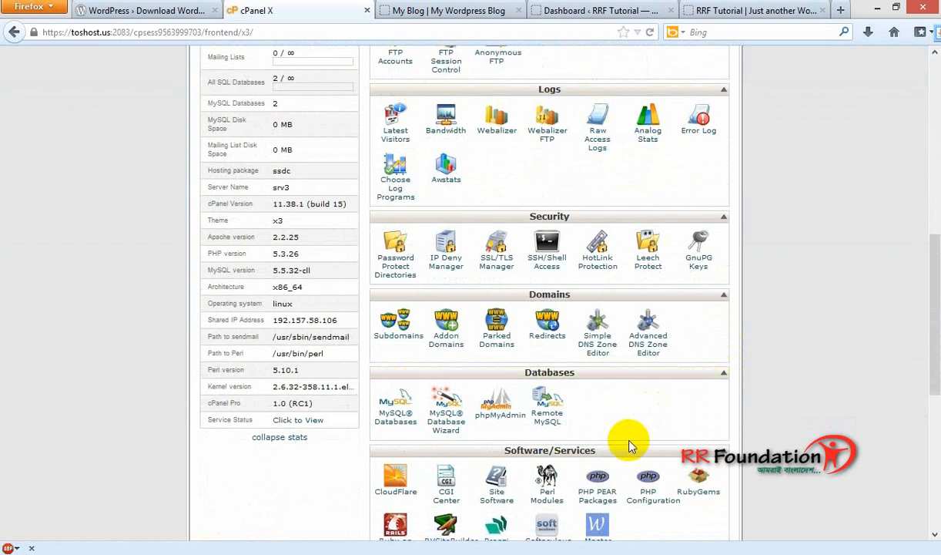
pyautogui.scroll(5, 635, 435)
pyautogui.scroll(2, 586, 355)
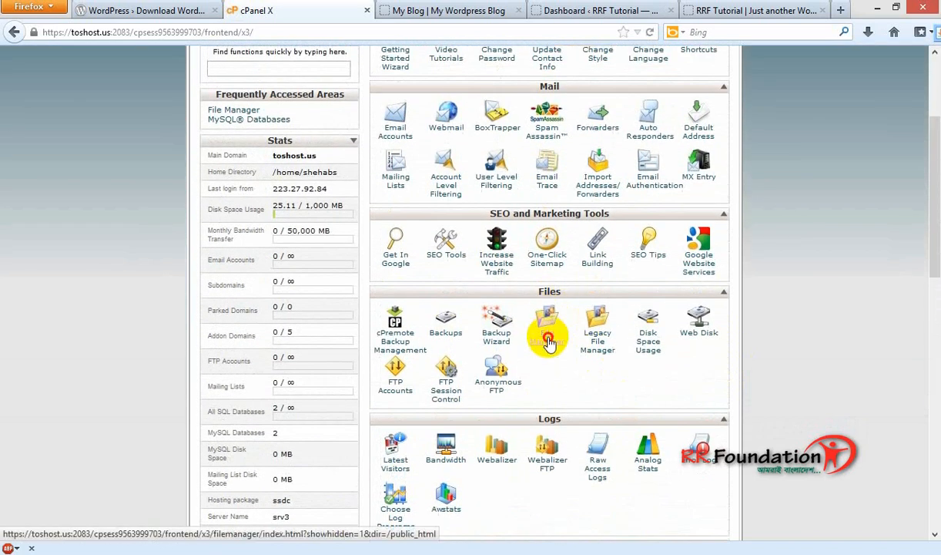
pyautogui.click(549, 339)
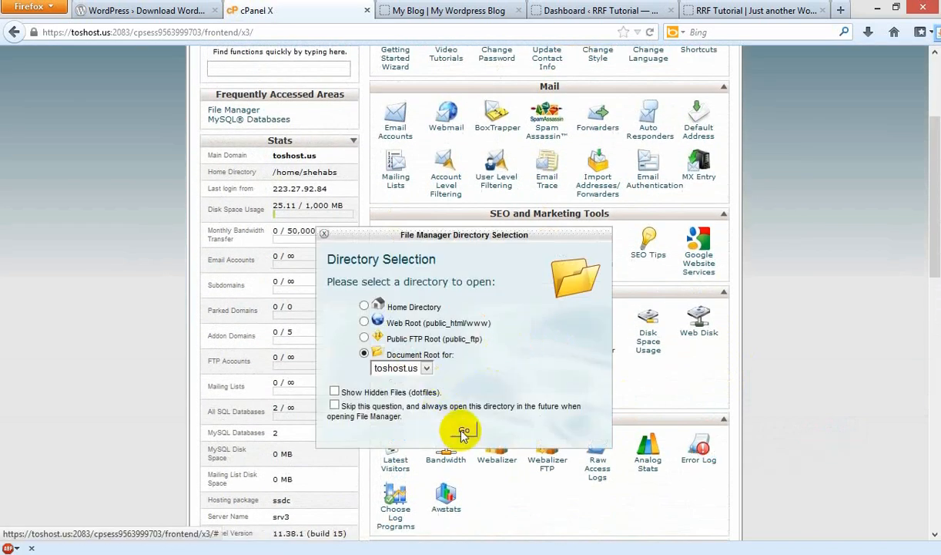
pyautogui.click(463, 434)
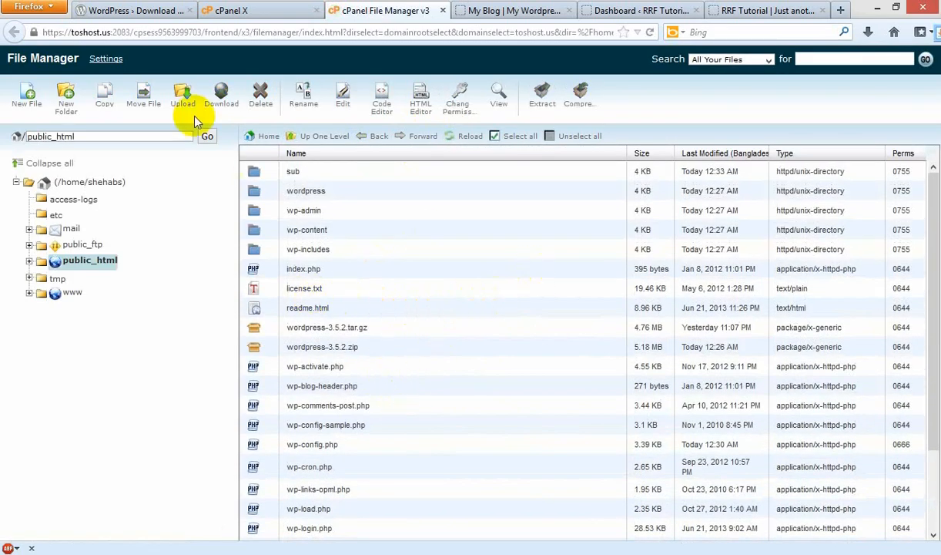
pyautogui.click(250, 11)
pyautogui.click(643, 10)
pyautogui.click(772, 10)
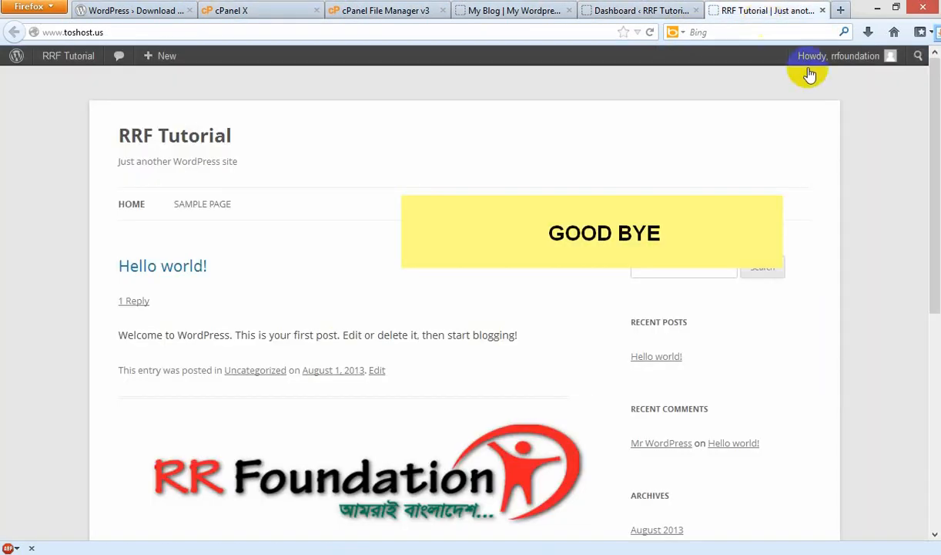